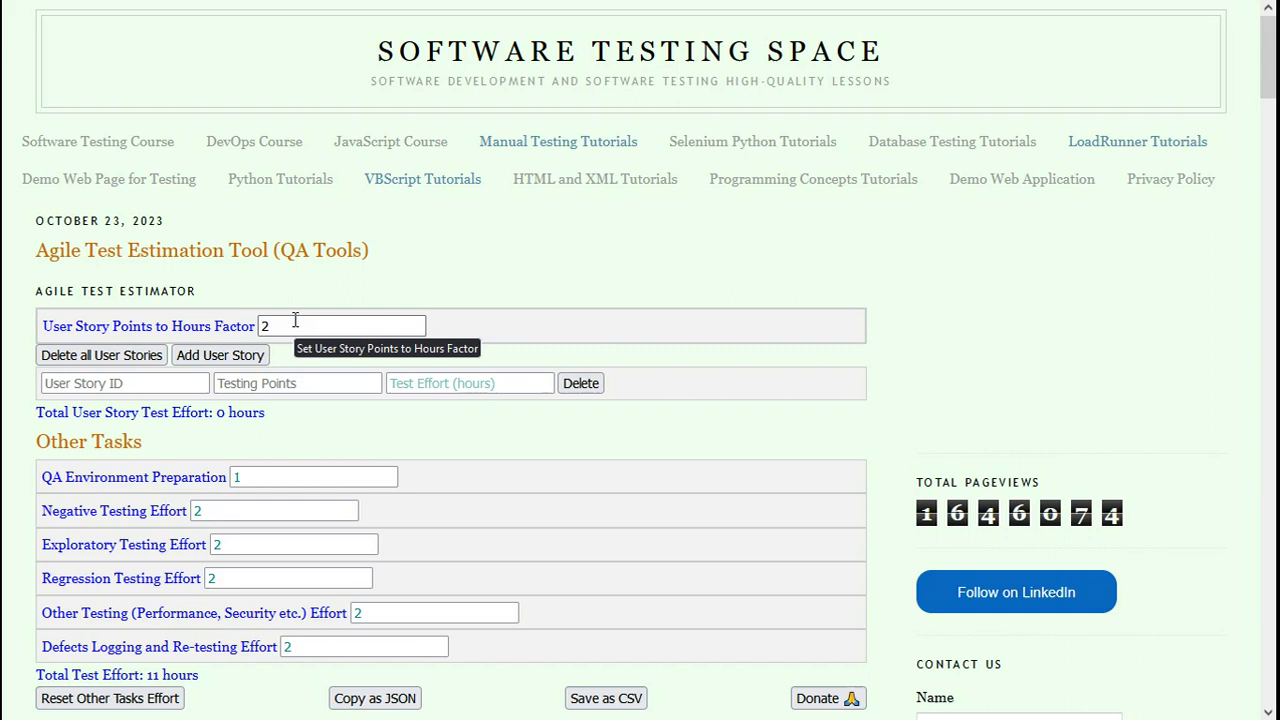
Step: Fill in the first user story with the ID UserRegistration and 5 testing points
click(192, 381)
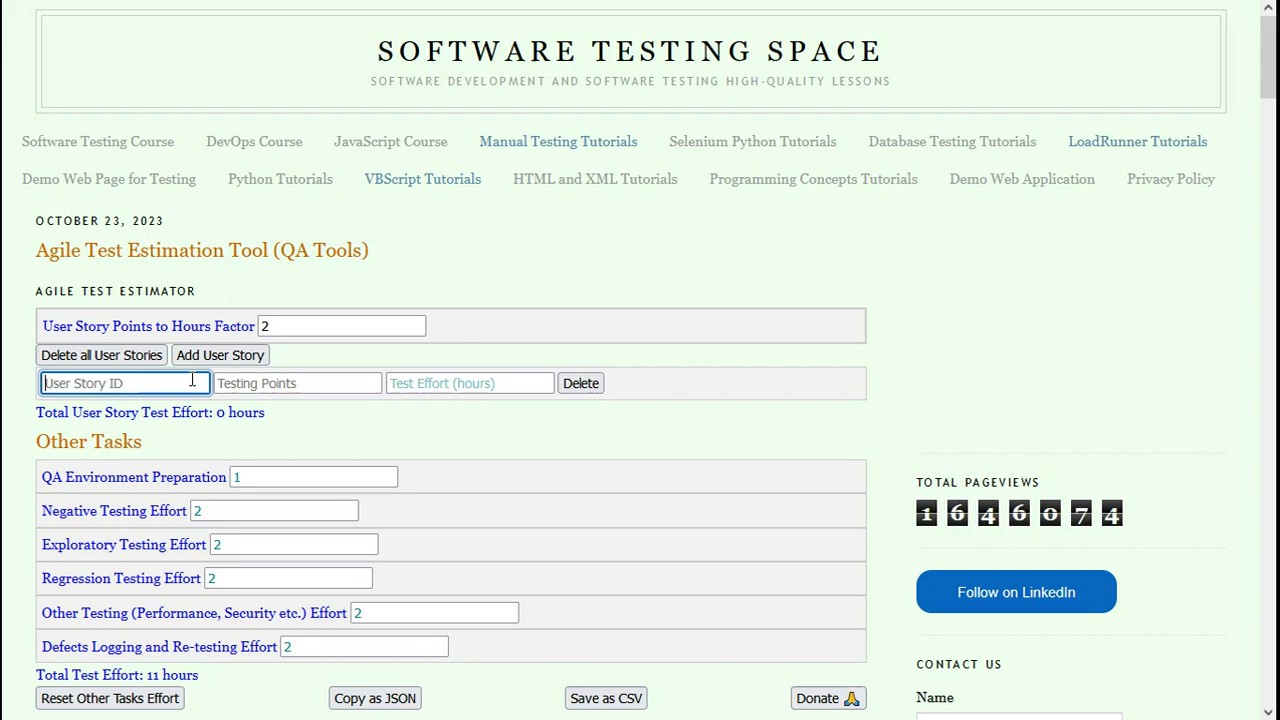
text(UserRegistration)
key(Tab)
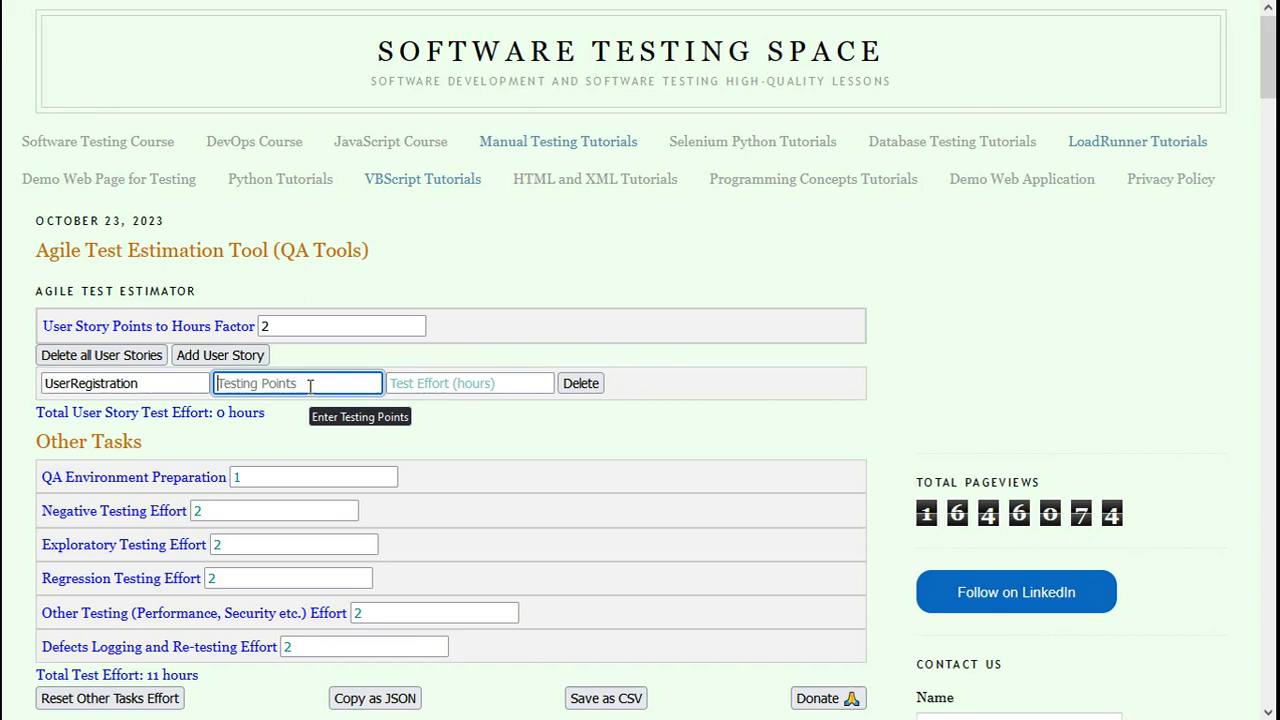
text(5)
key(Tab)
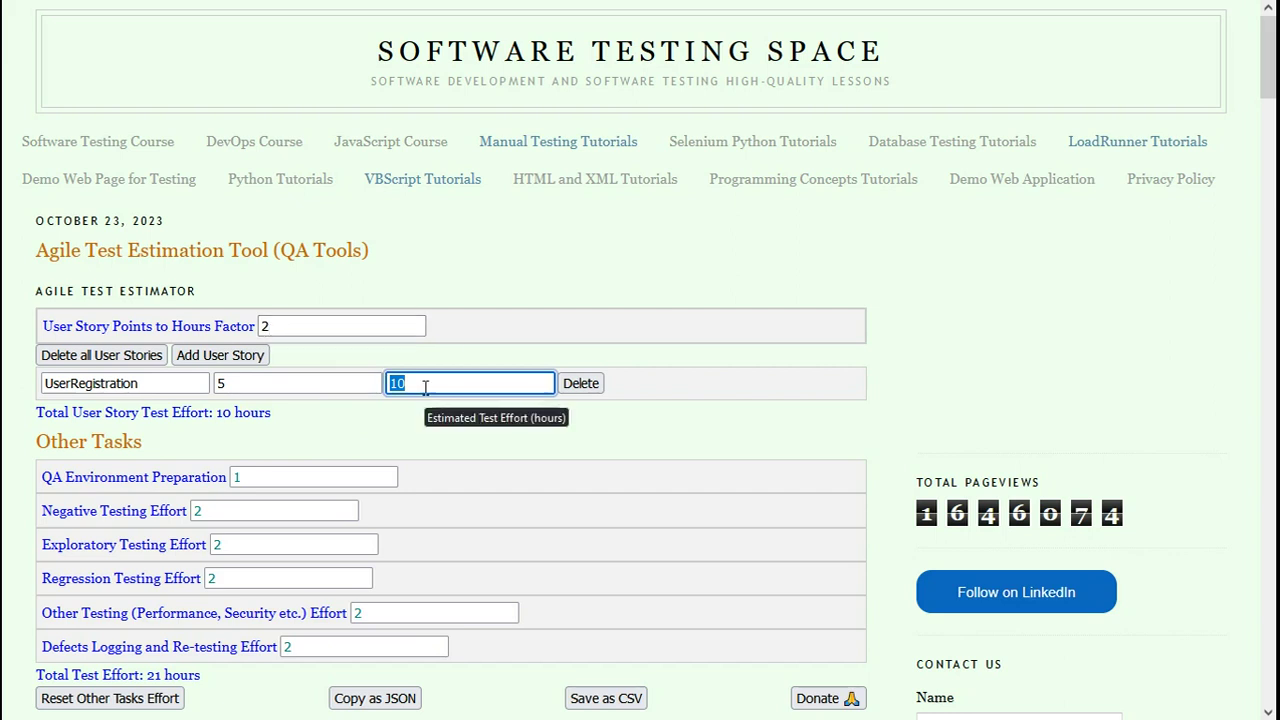
Step: Add a second user story with the ID Login and 2 testing points
click(222, 355)
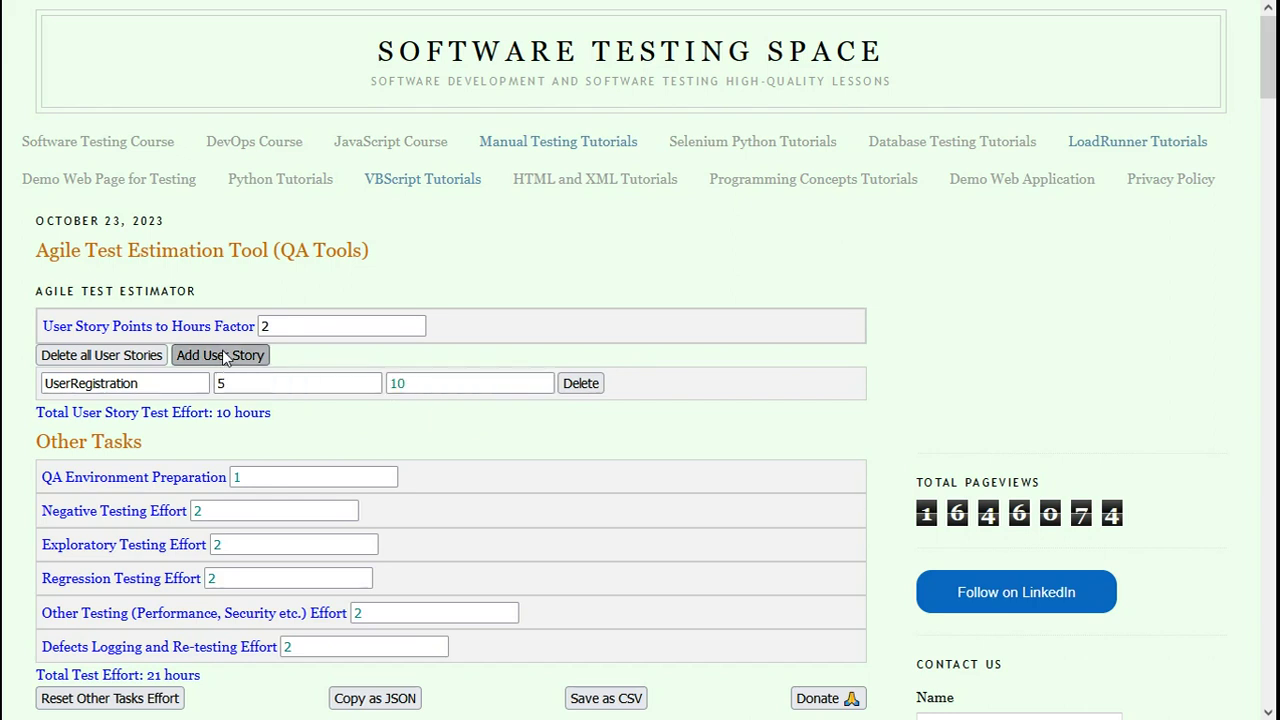
click(140, 418)
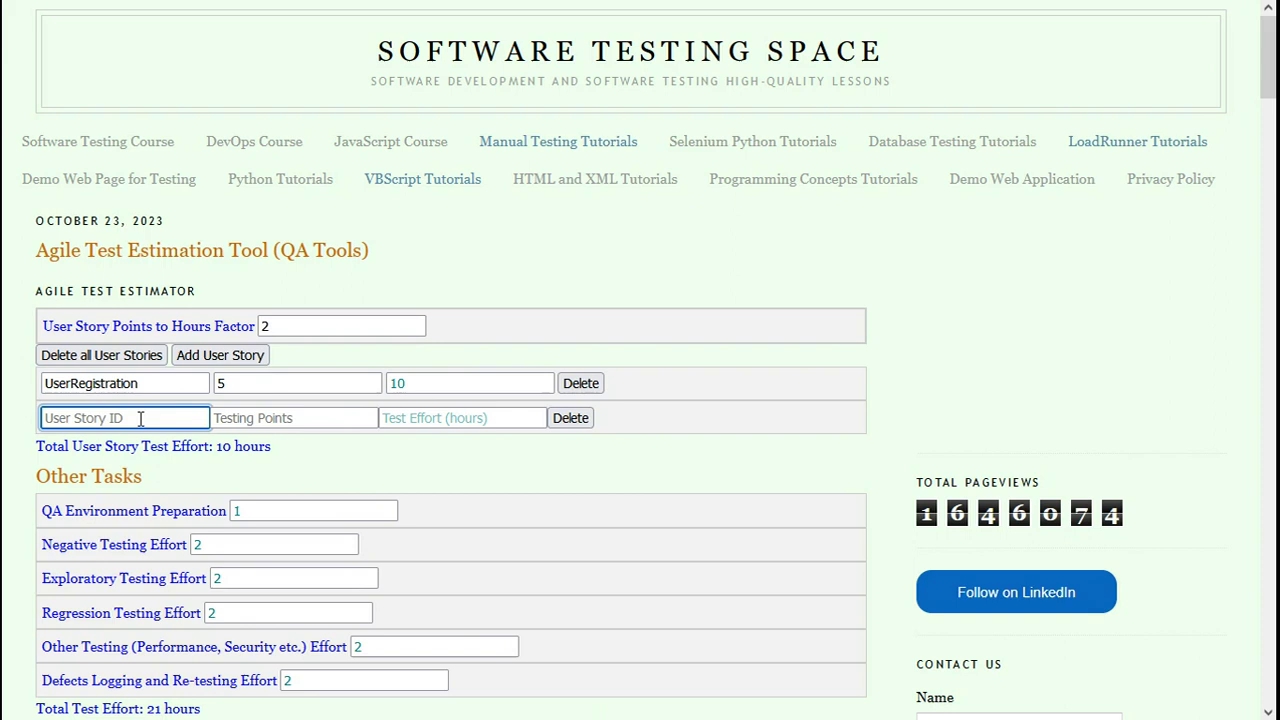
text(Lo)
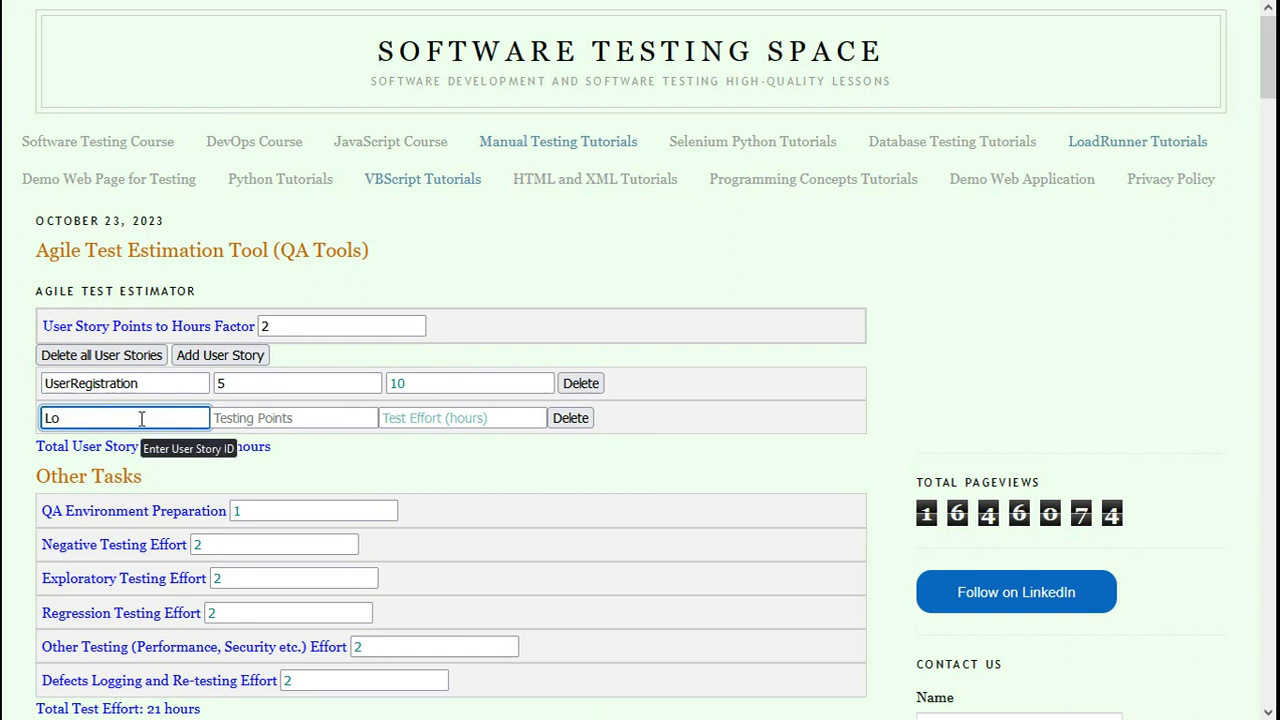
text(gin)
click(297, 416)
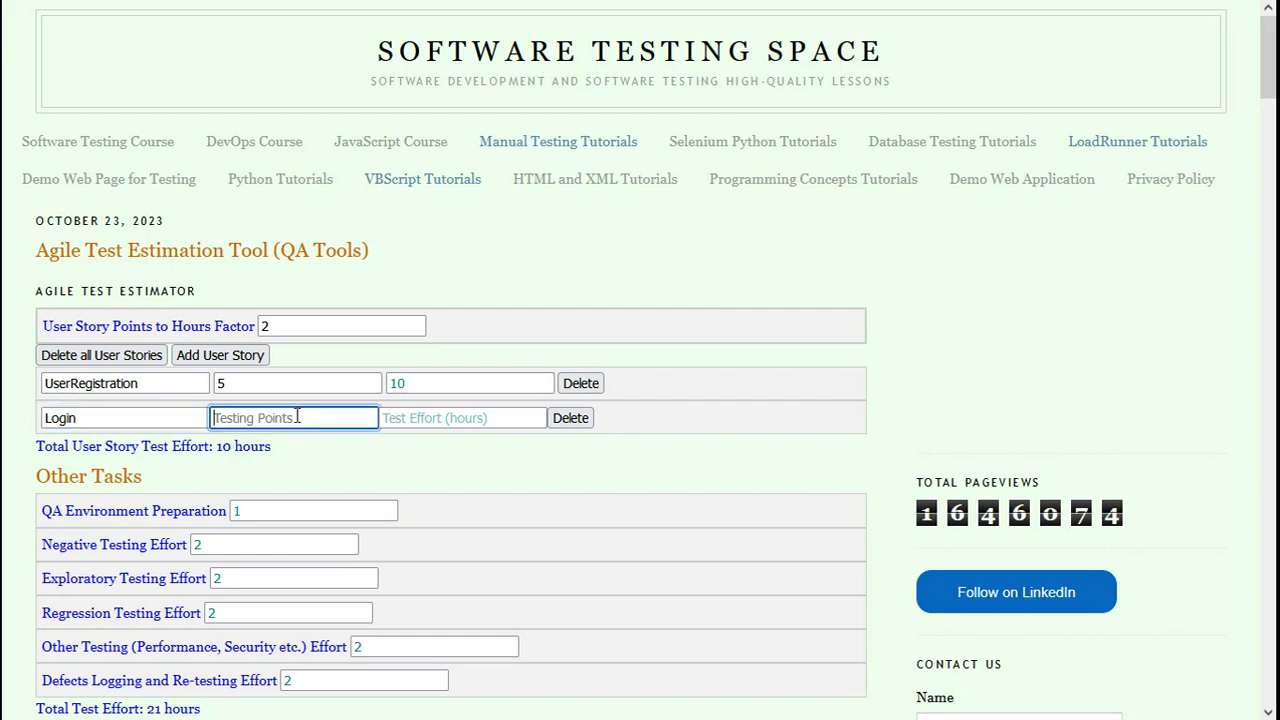
text(2)
key(Tab)
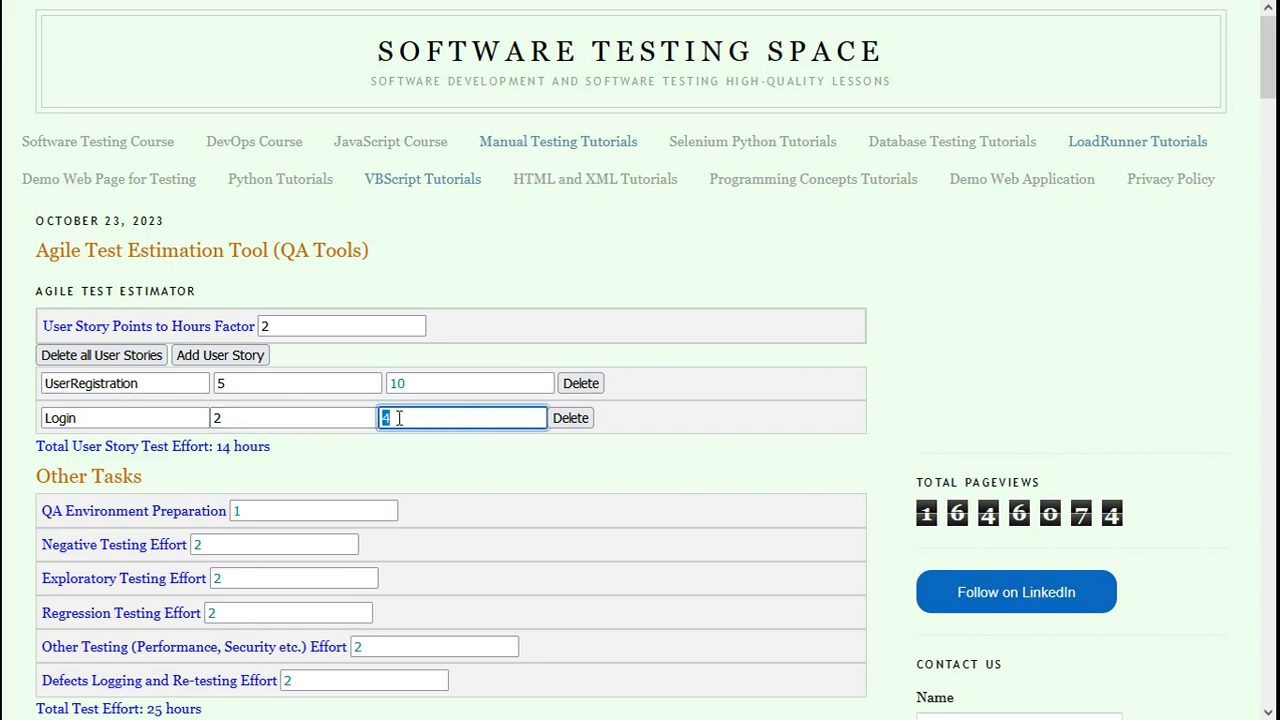
Step: Add two more user story rows and fill in the first of them with the ID AddToCart and 3 testing points
click(246, 357)
click(248, 357)
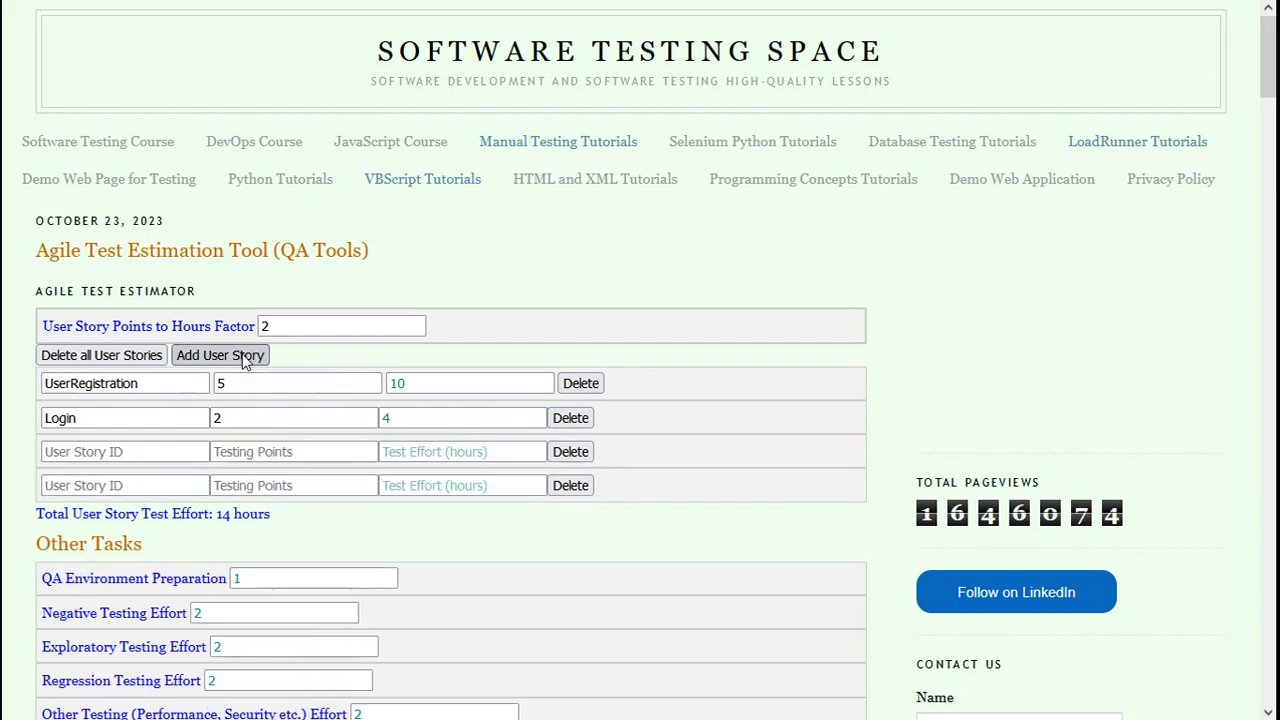
click(166, 452)
text(Add)
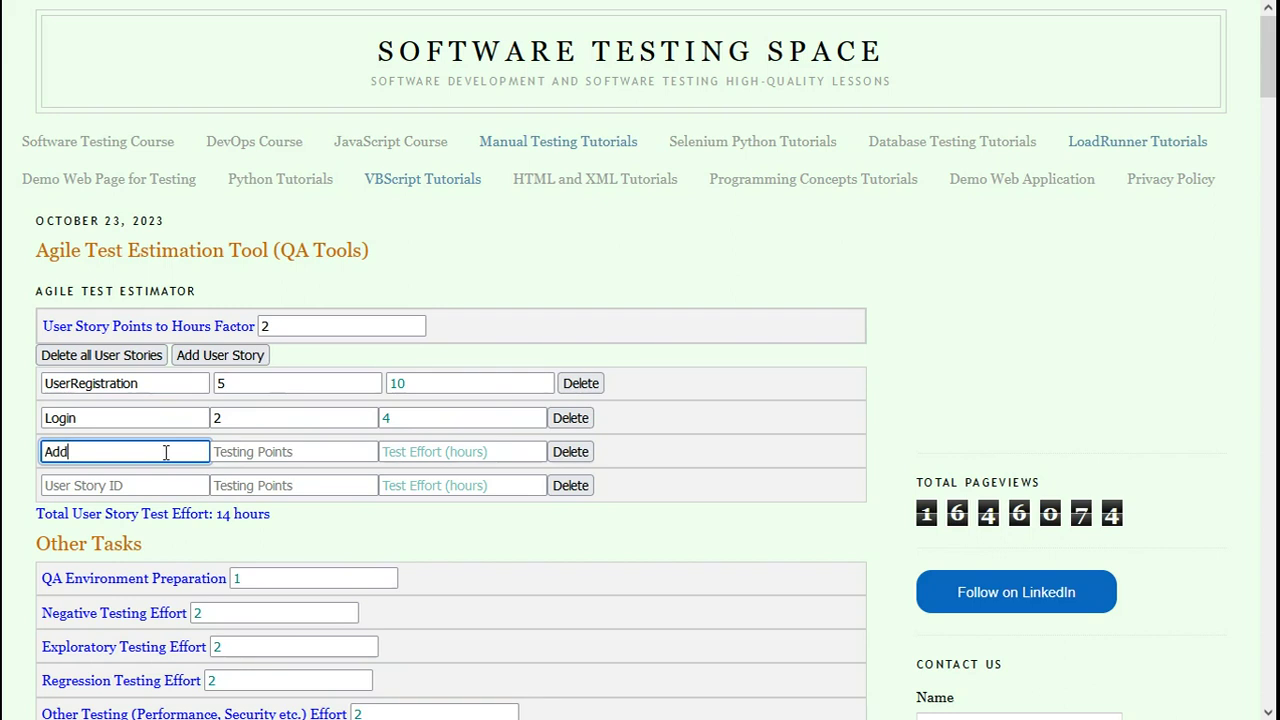
text(ToCart)
key(Tab)
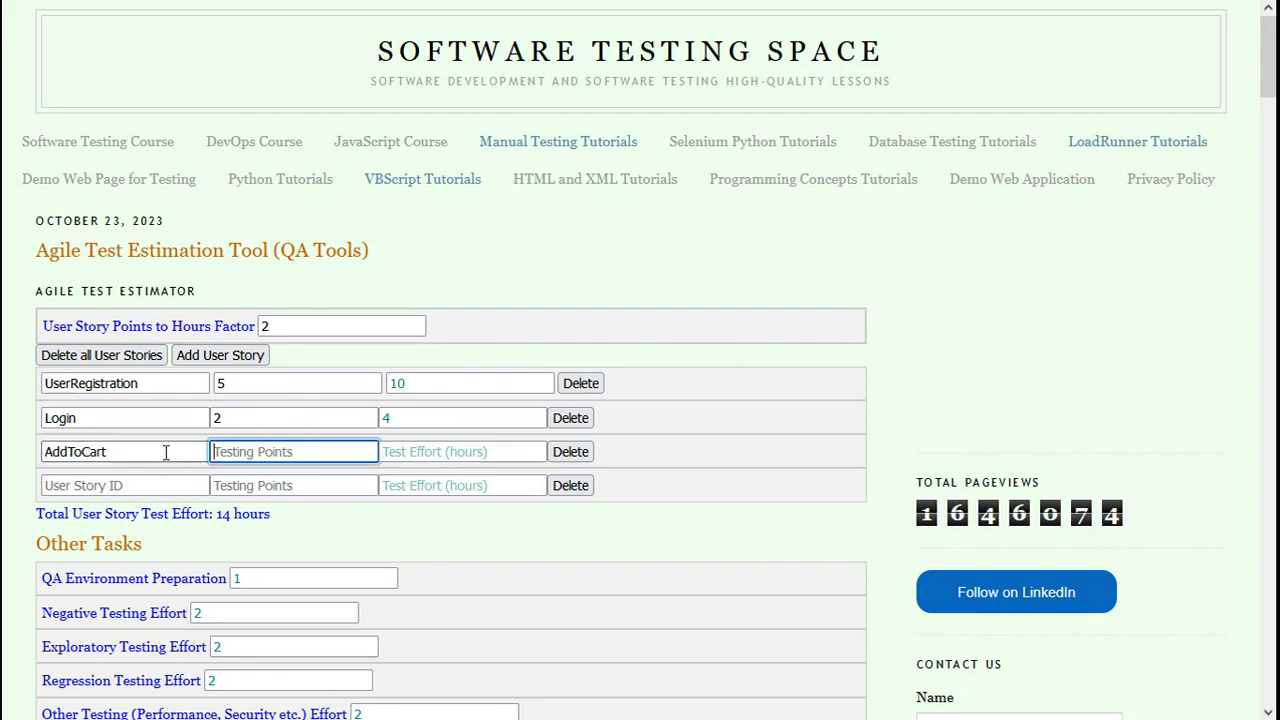
text(3)
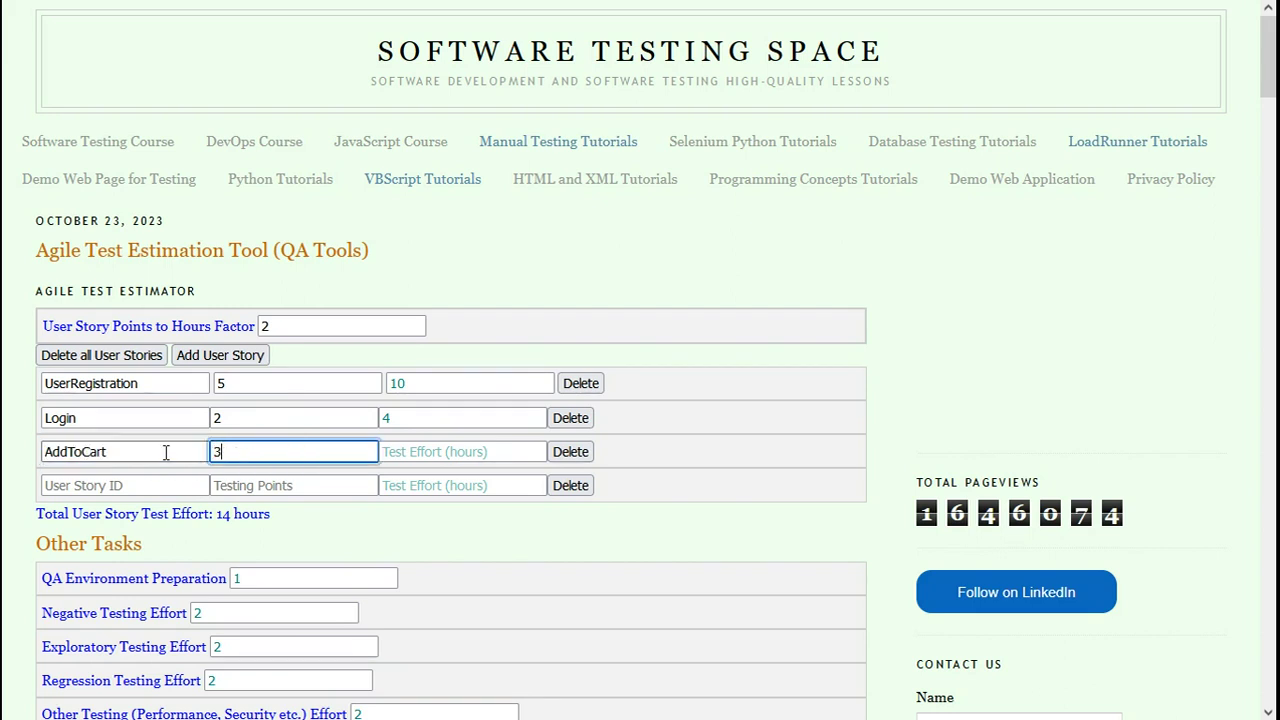
key(Tab)
Step: Fill in the fourth user story with the ID CheckOut and 4 testing points
click(163, 485)
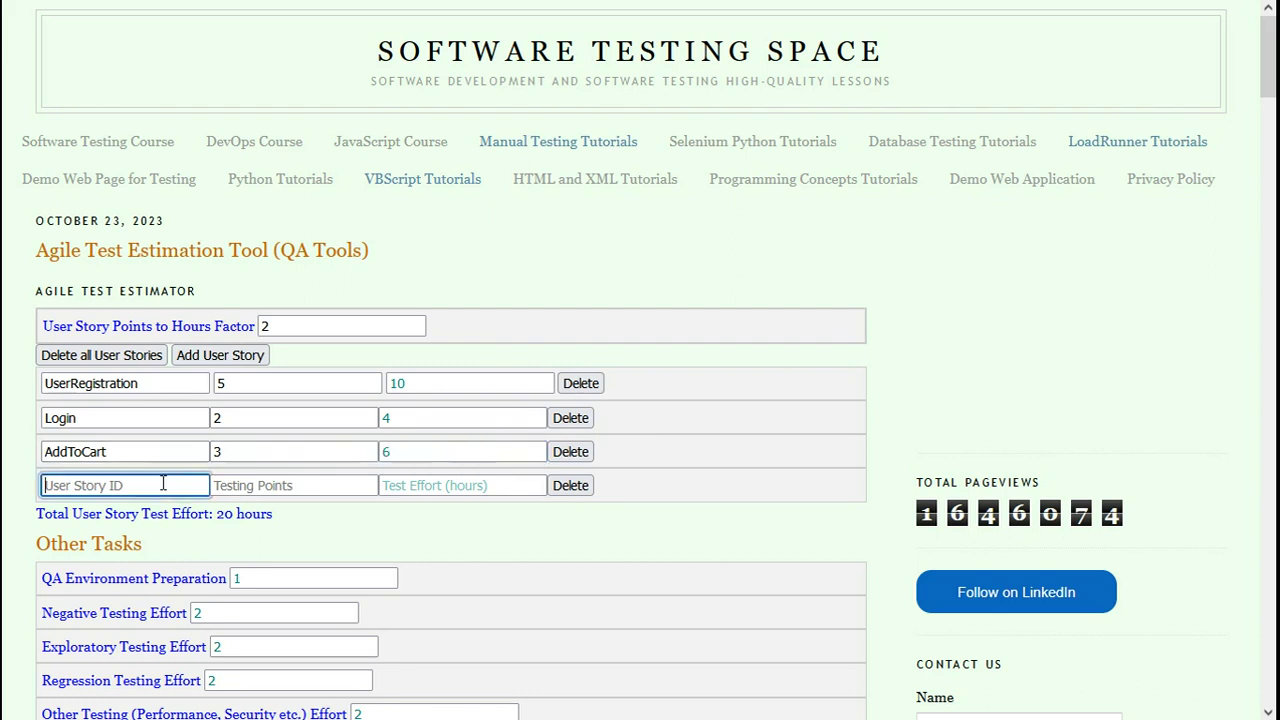
text(CheckOut)
key(Tab)
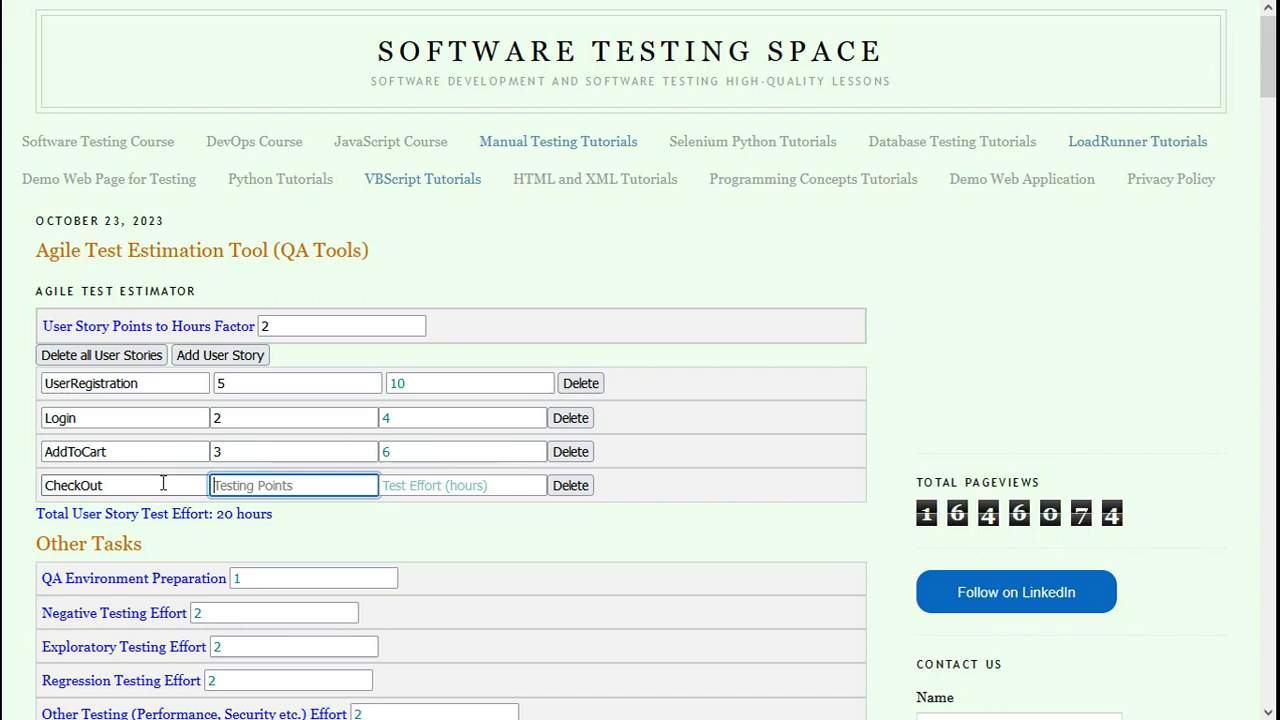
text(4)
key(Tab)
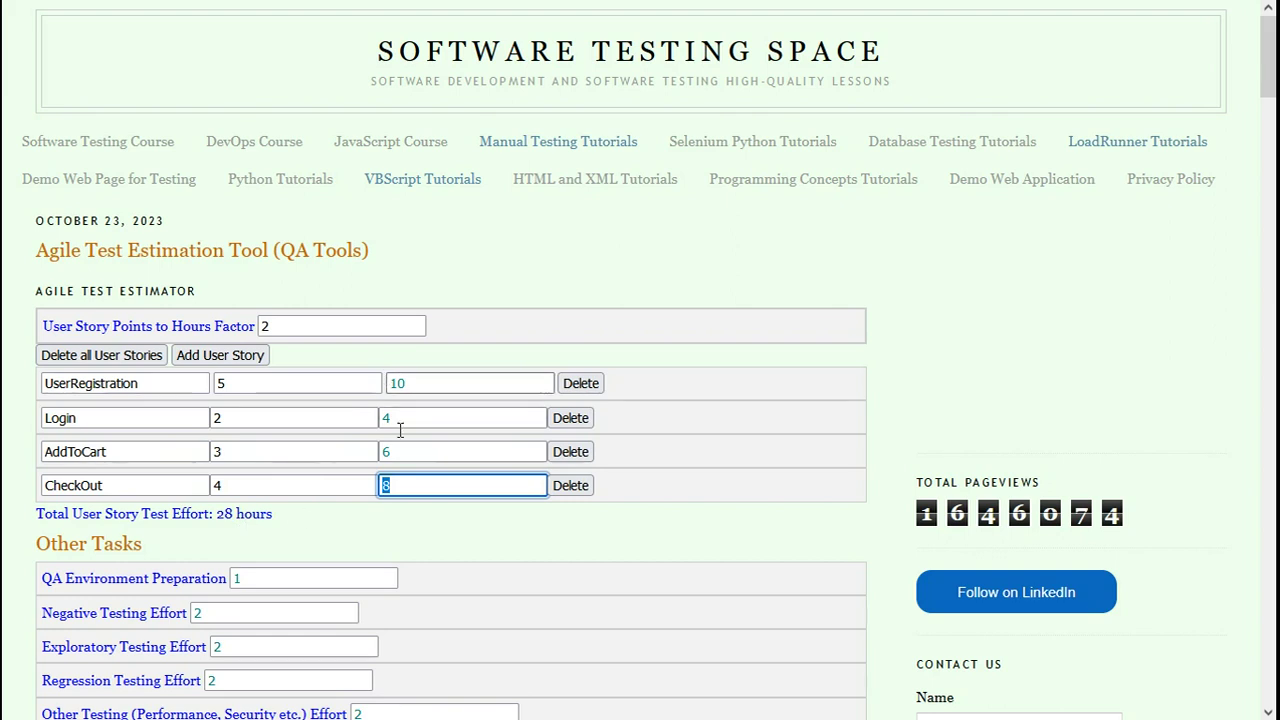
Step: Add a fifth user story, try the non-numeric testing points value abc in it, and delete that row
click(219, 356)
click(155, 518)
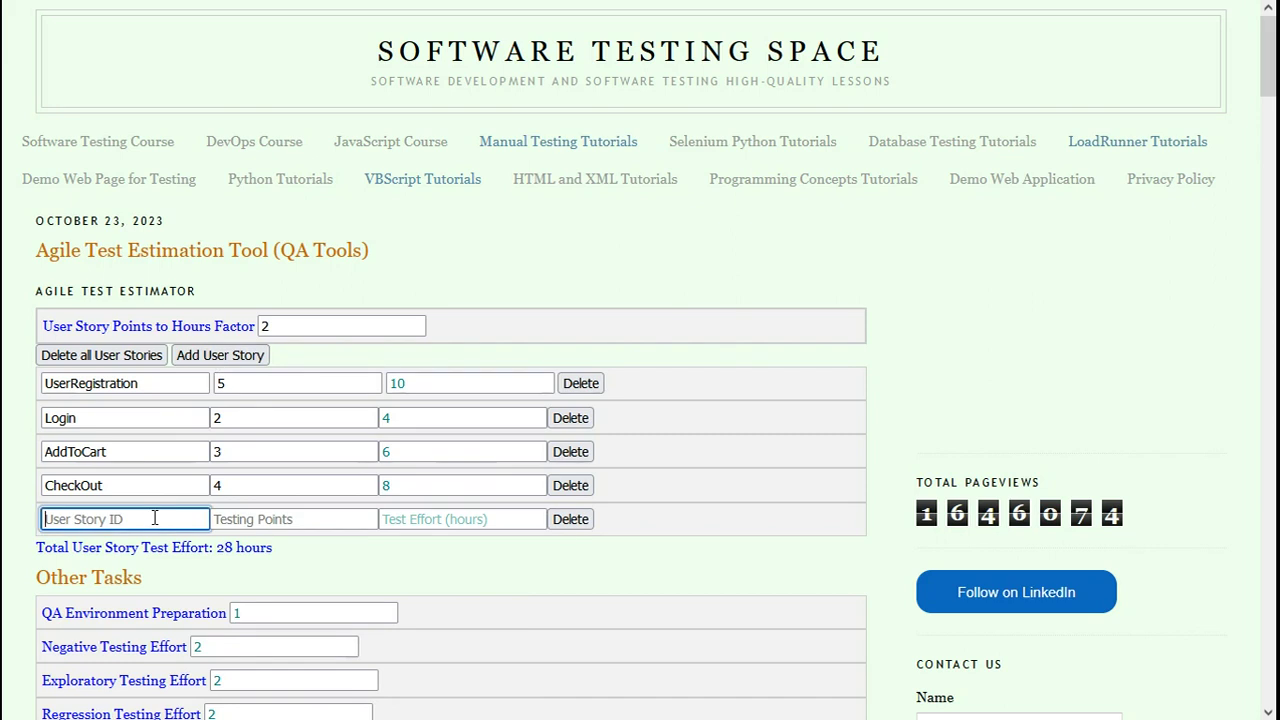
click(242, 519)
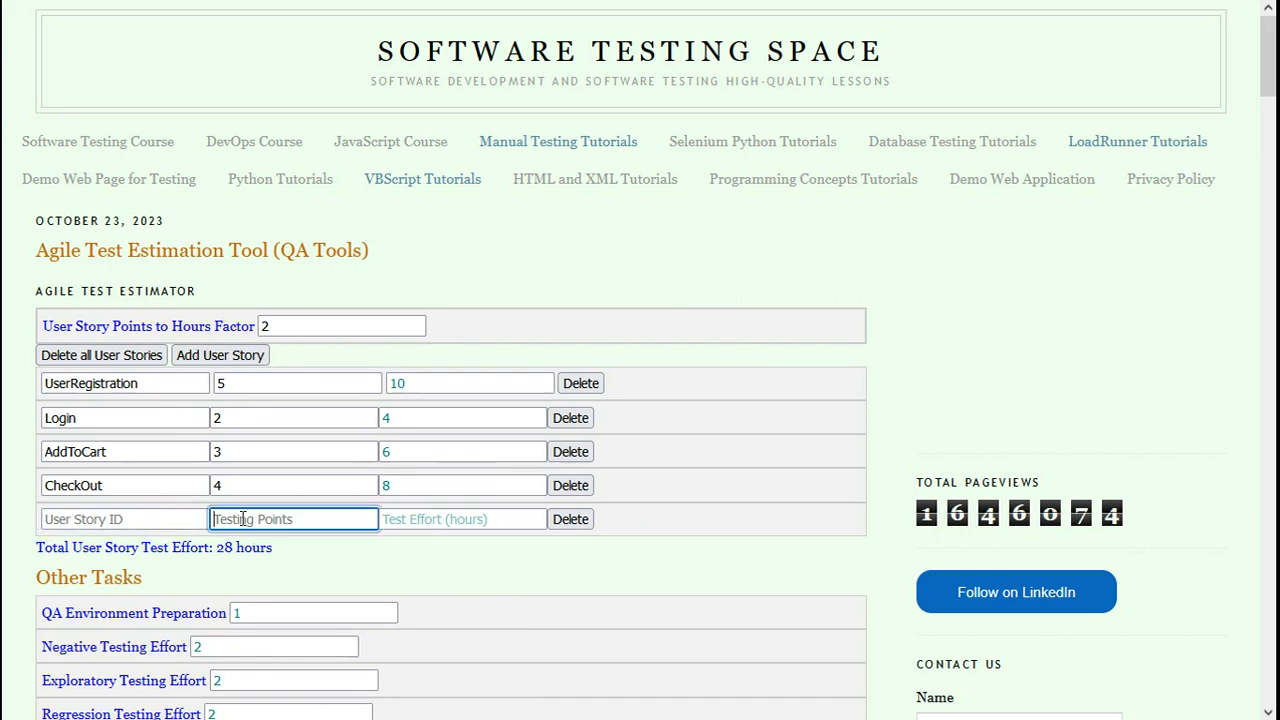
text(abc)
click(792, 395)
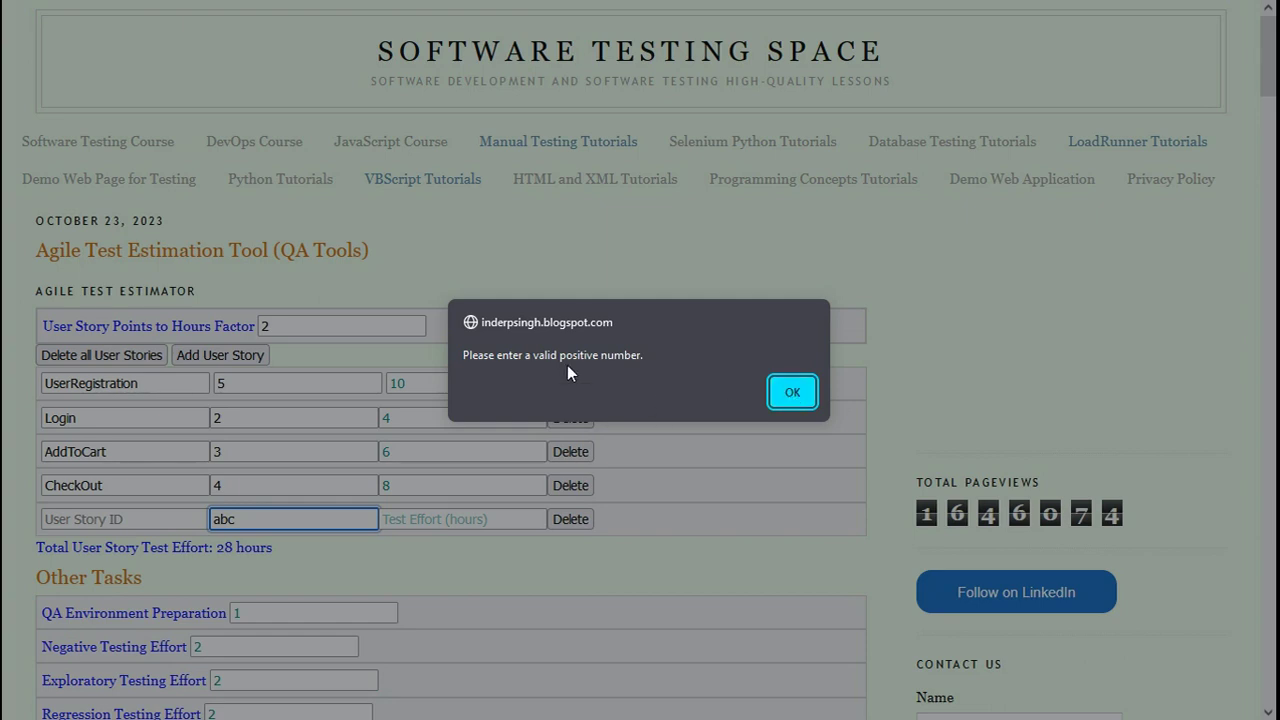
click(790, 392)
click(570, 519)
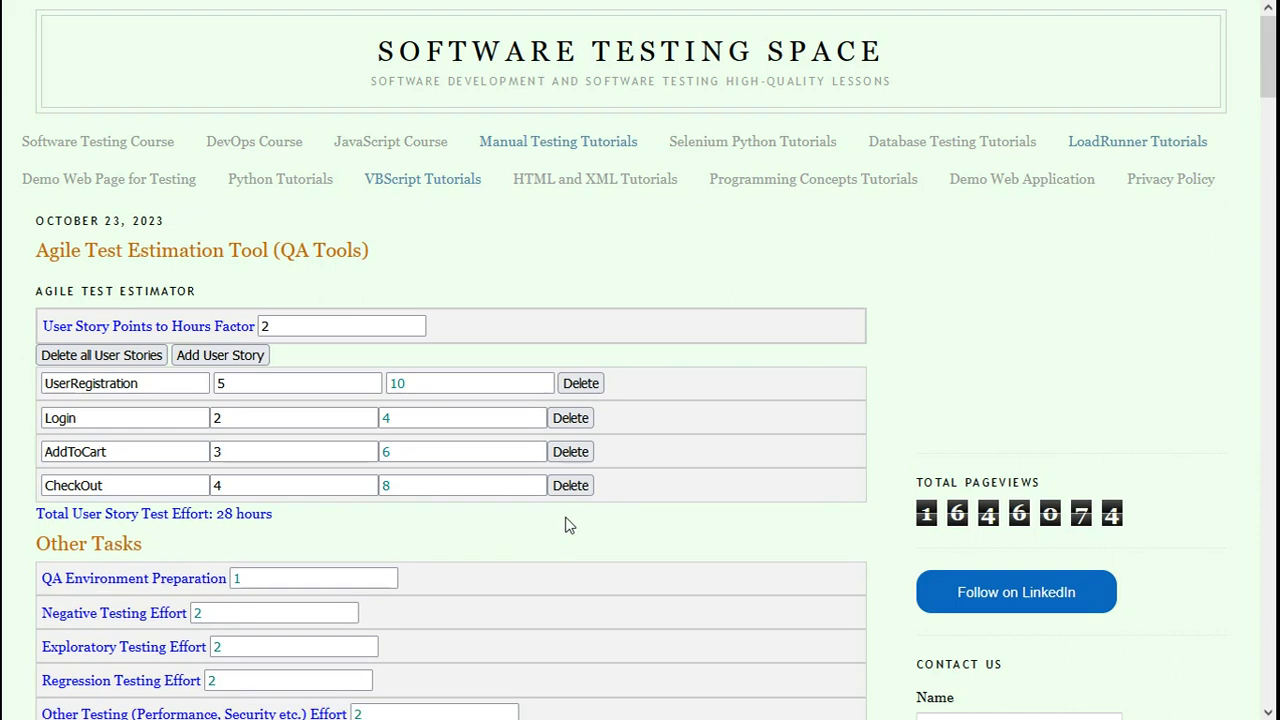
Step: Start deleting all user stories and cancel the deletion at the confirmation
click(125, 356)
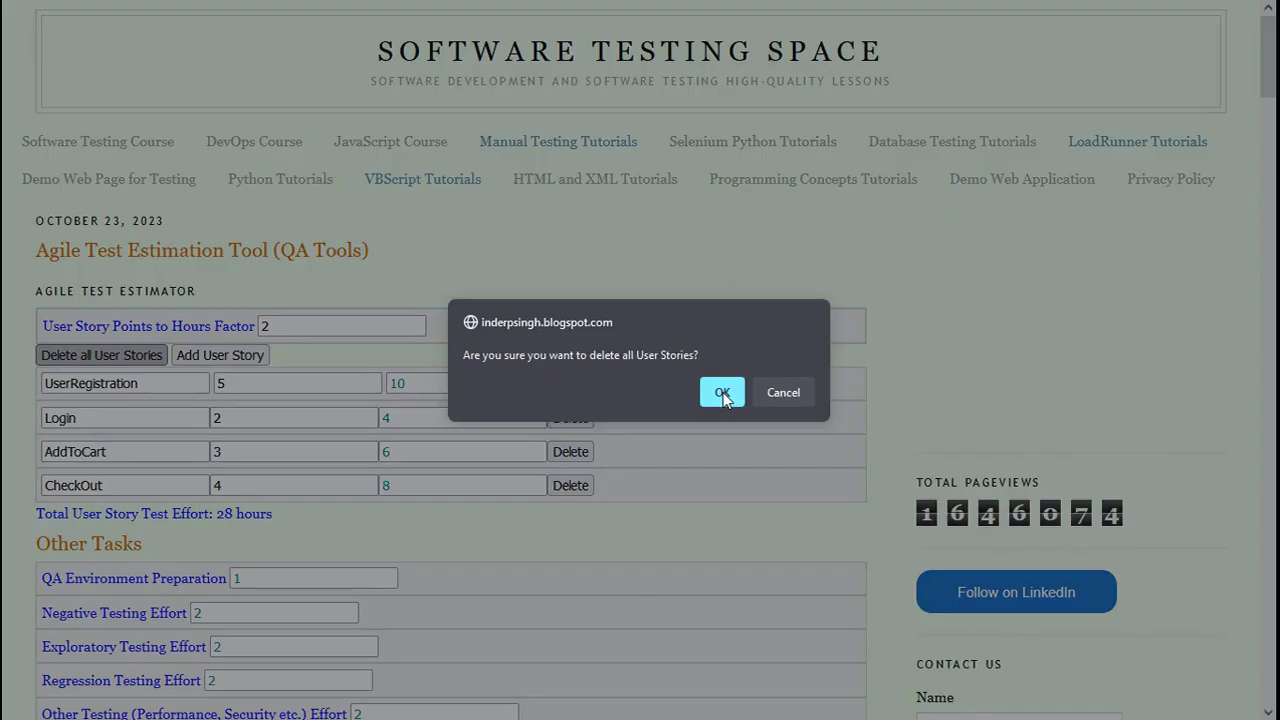
click(788, 391)
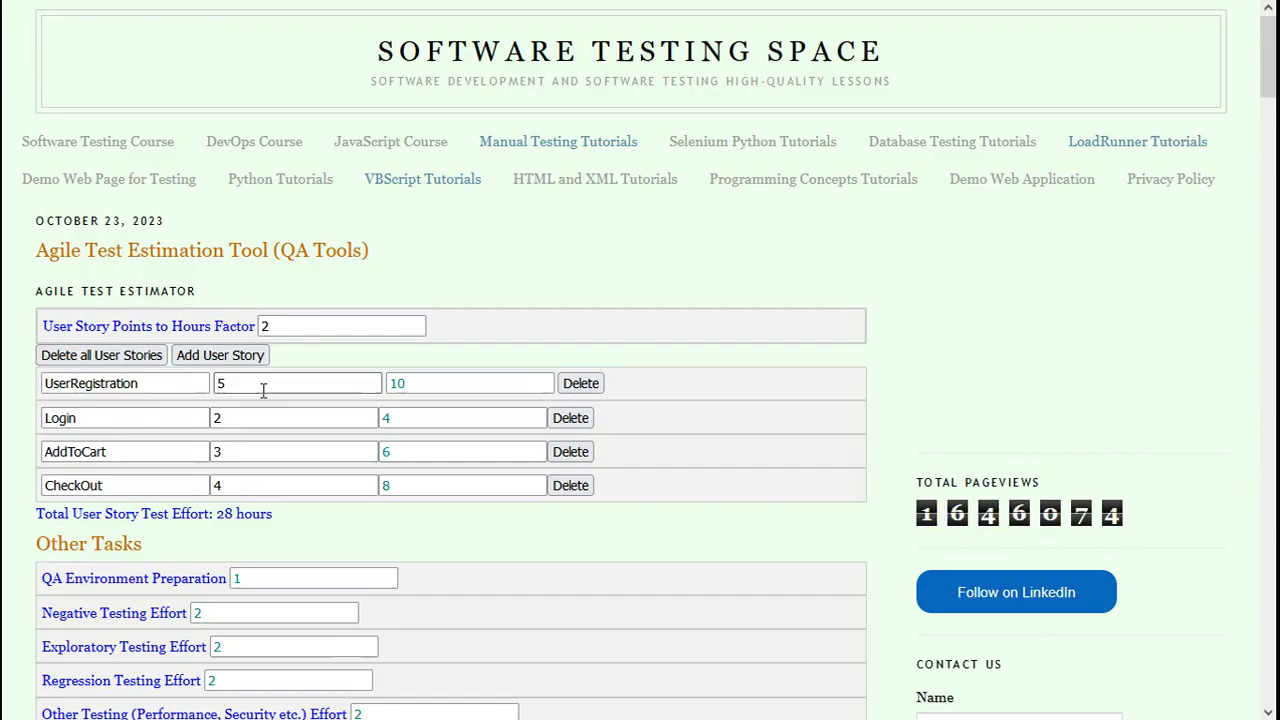
Step: Under Other Tasks, set QA Environment Preparation to 2 and Negative Testing Effort to 4
scroll(263, 389, down, 2)
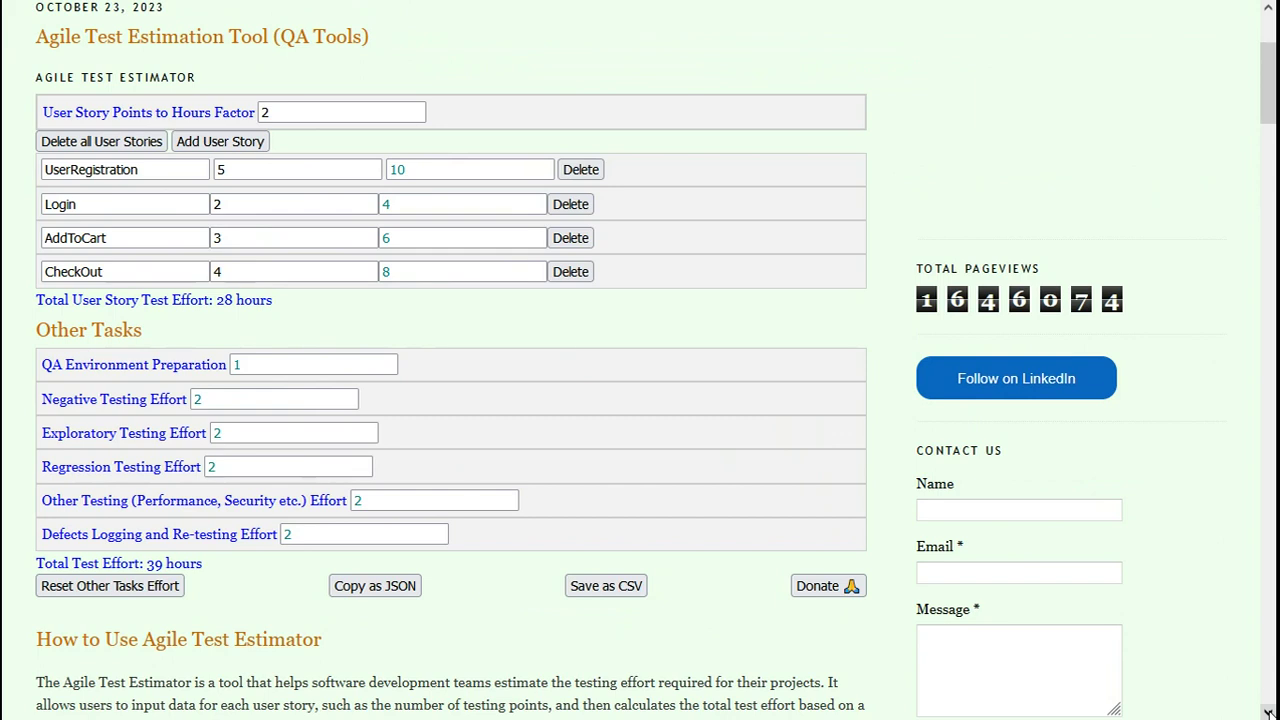
click(235, 365)
text(1)
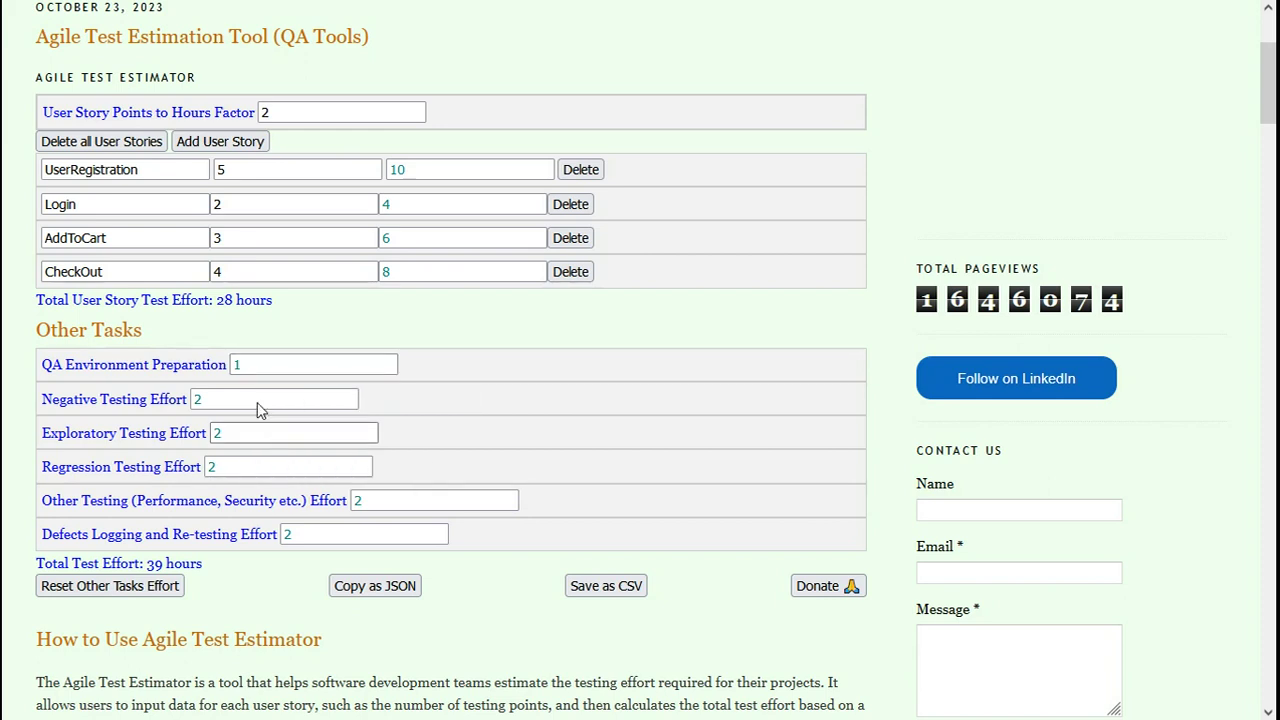
click(269, 365)
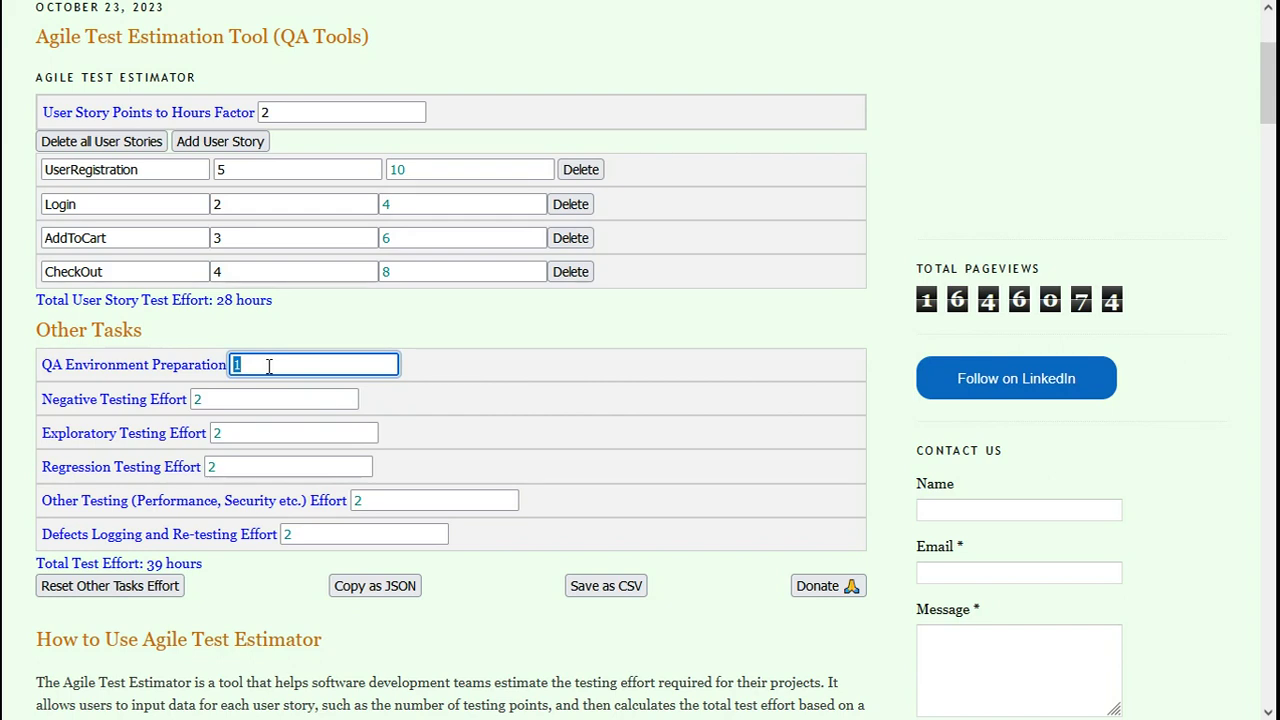
text(2)
click(252, 399)
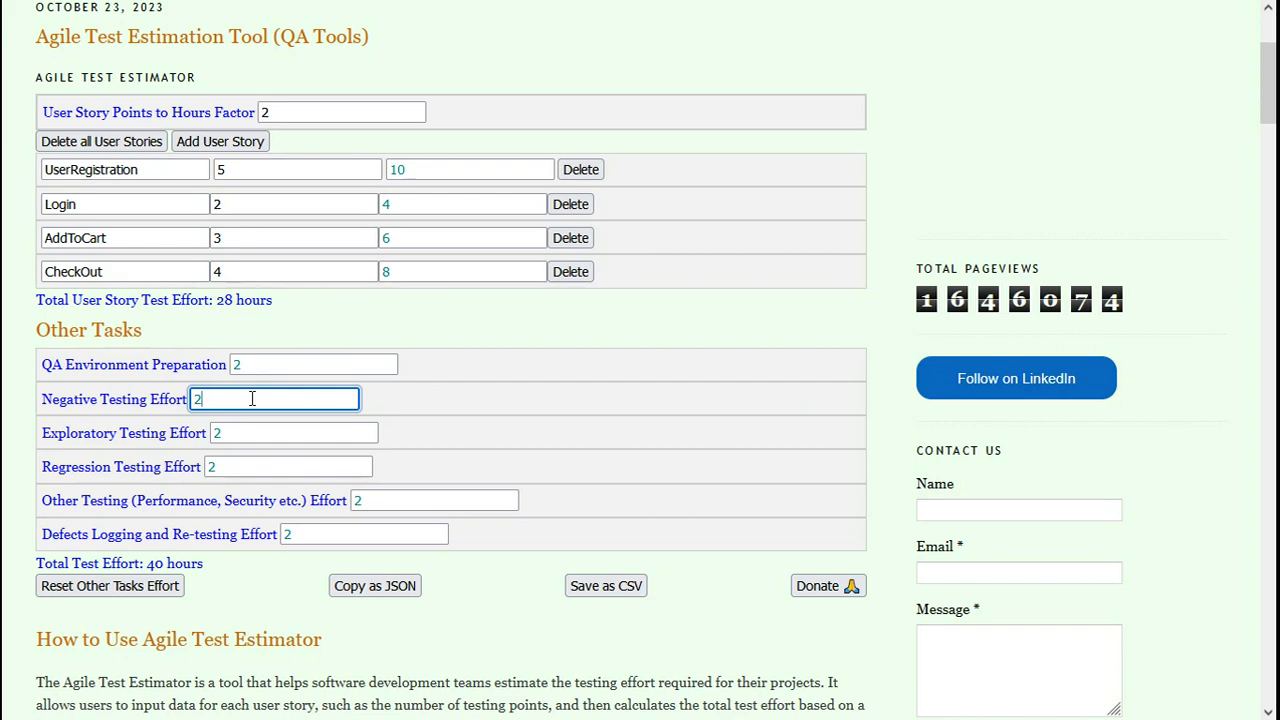
key(BackSpace)
text(4)
Step: Set Exploratory Testing Effort to 6 and Regression Testing Effort to 8
click(274, 424)
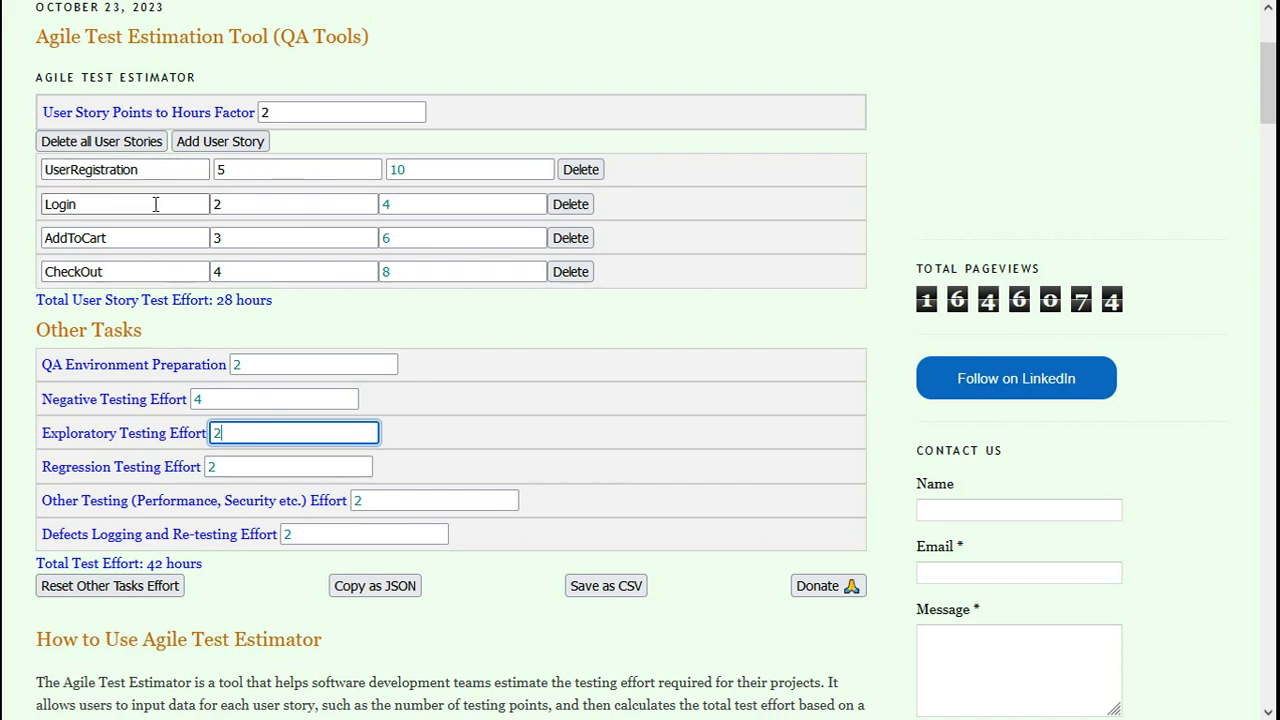
double_click(253, 427)
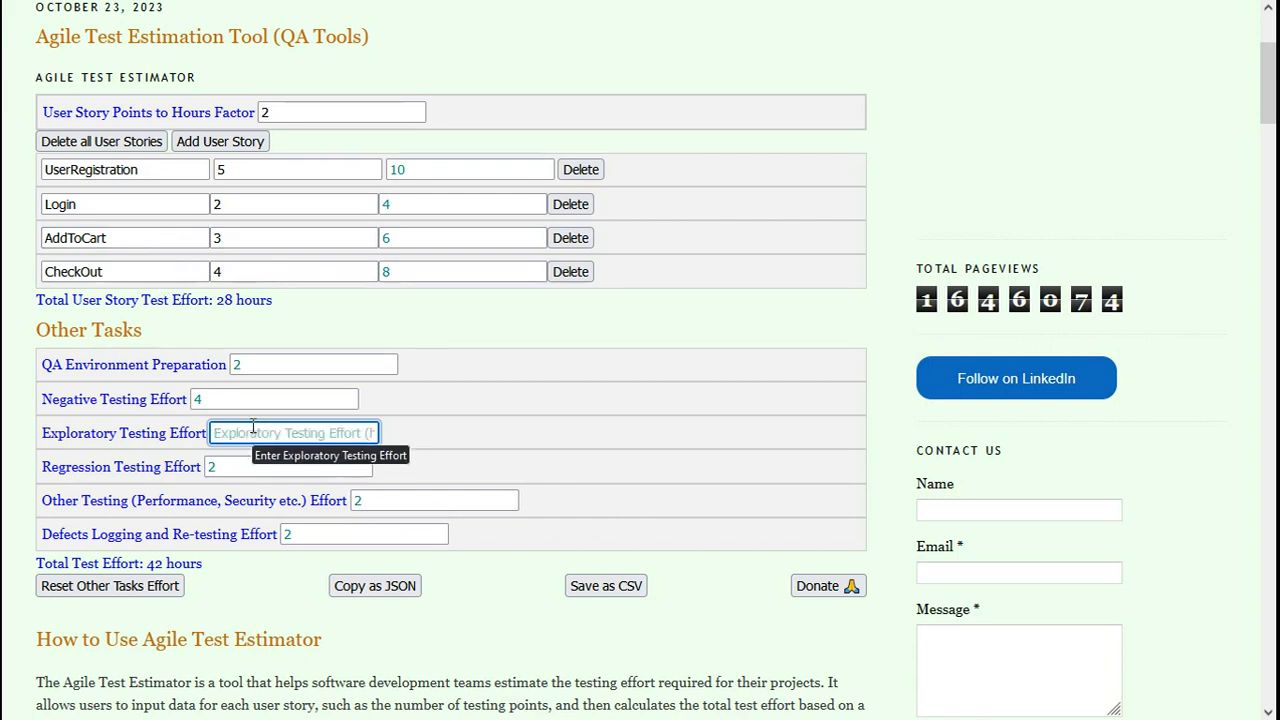
text(6)
click(284, 468)
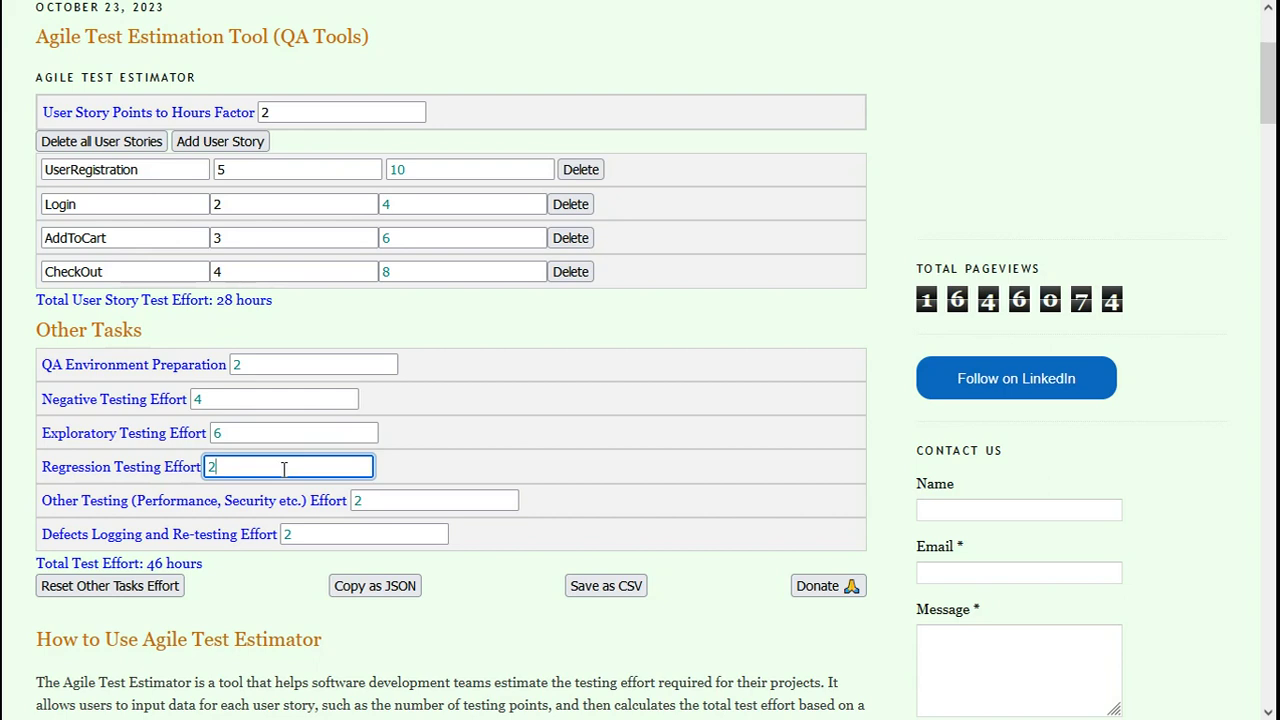
key(BackSpace)
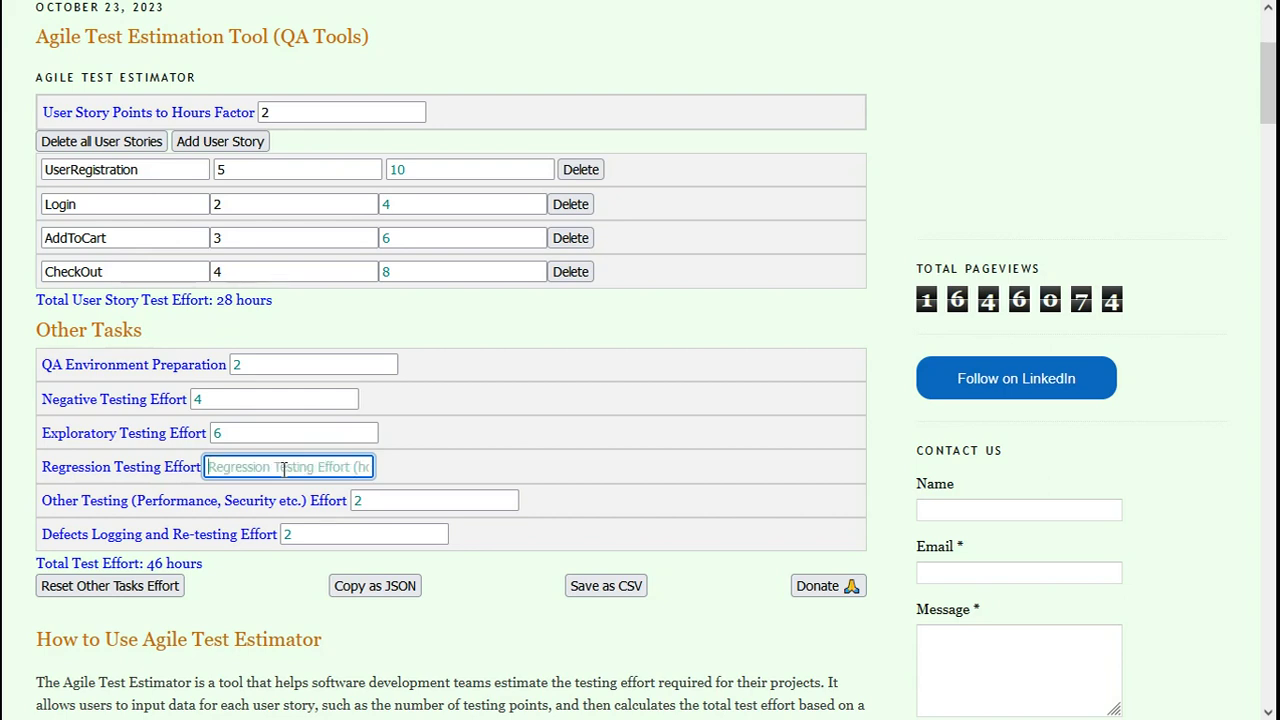
text(8)
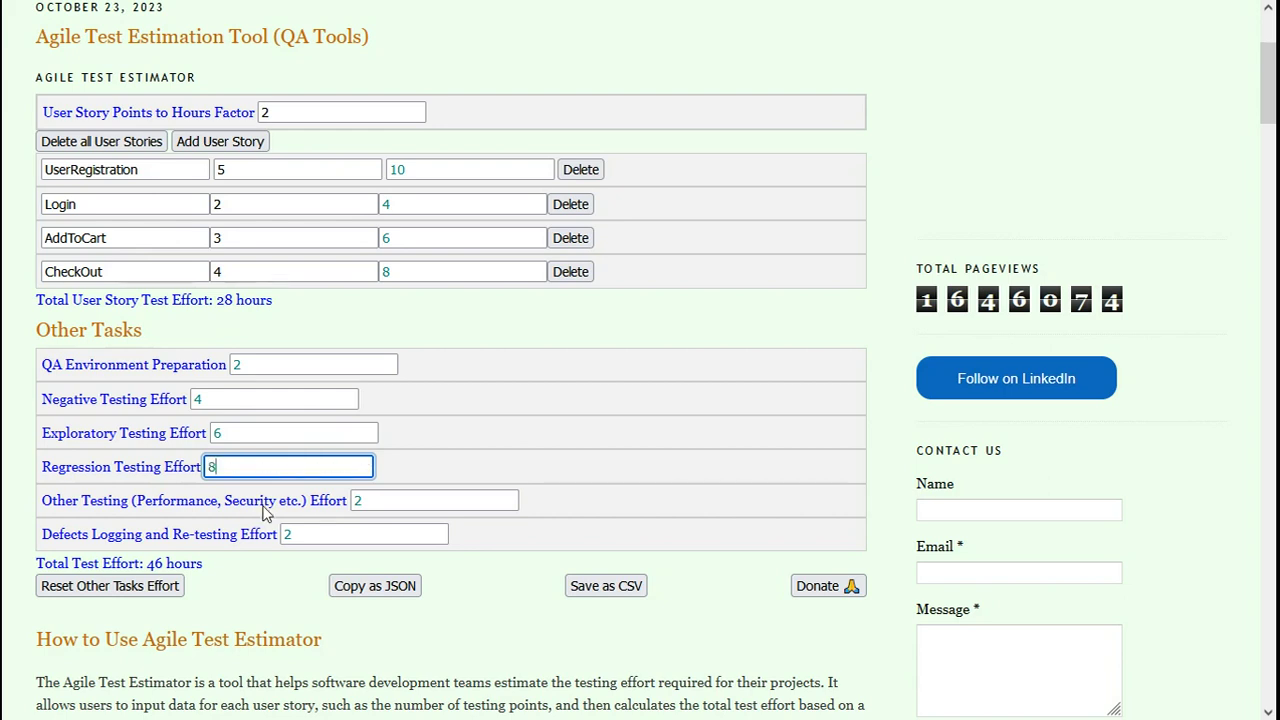
Step: Set Other Testing (Performance, Security etc.) Effort to 5 and Defects Logging and Re-testing Effort to 4
click(397, 502)
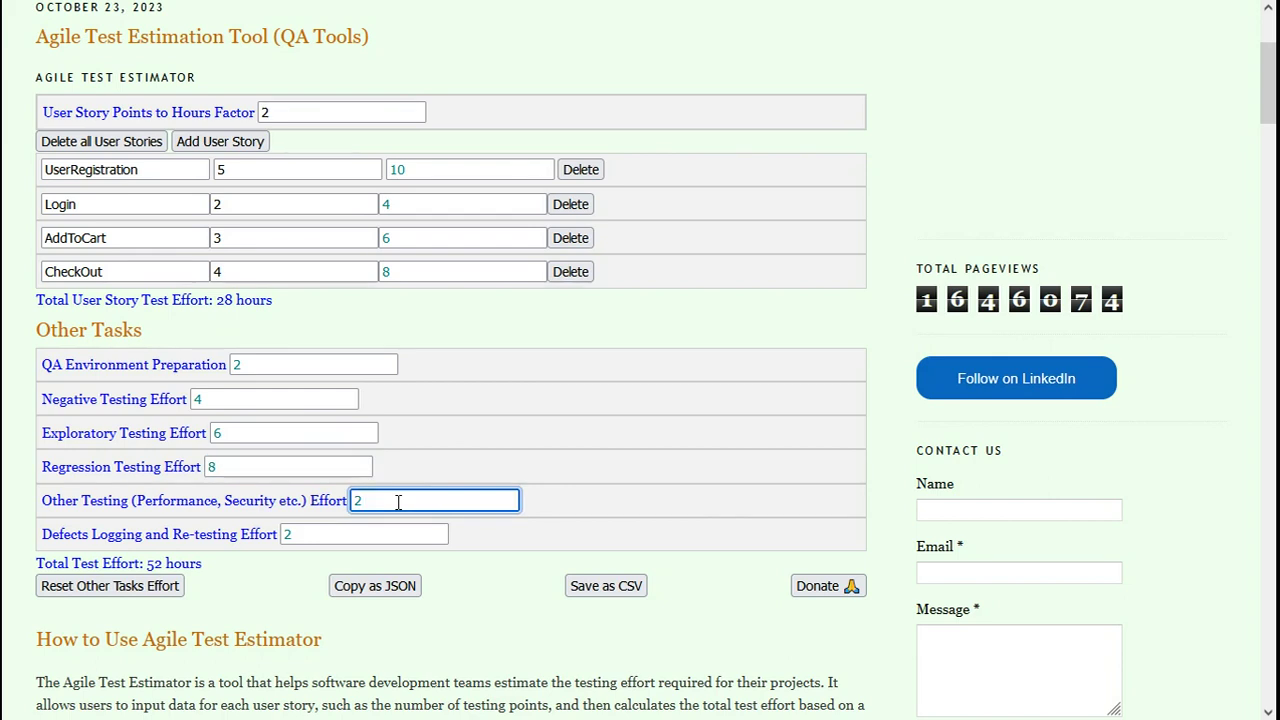
key(BackSpace)
text(5)
click(352, 535)
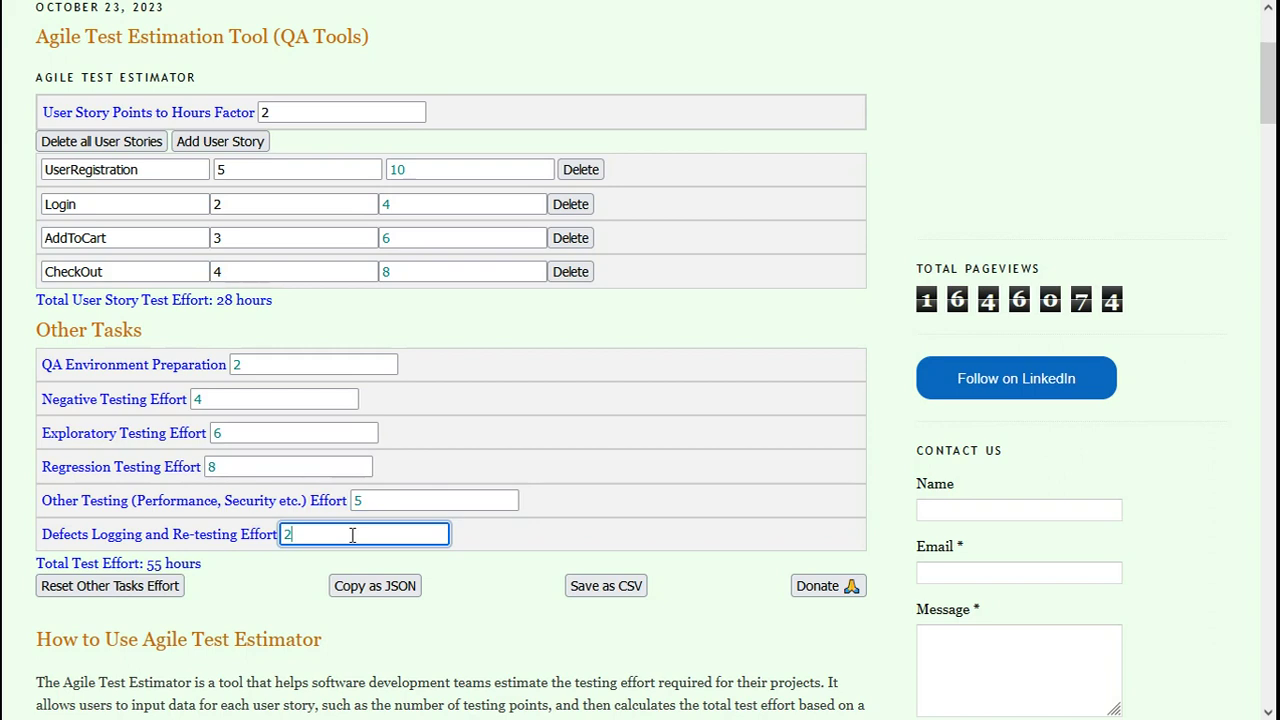
key(BackSpace)
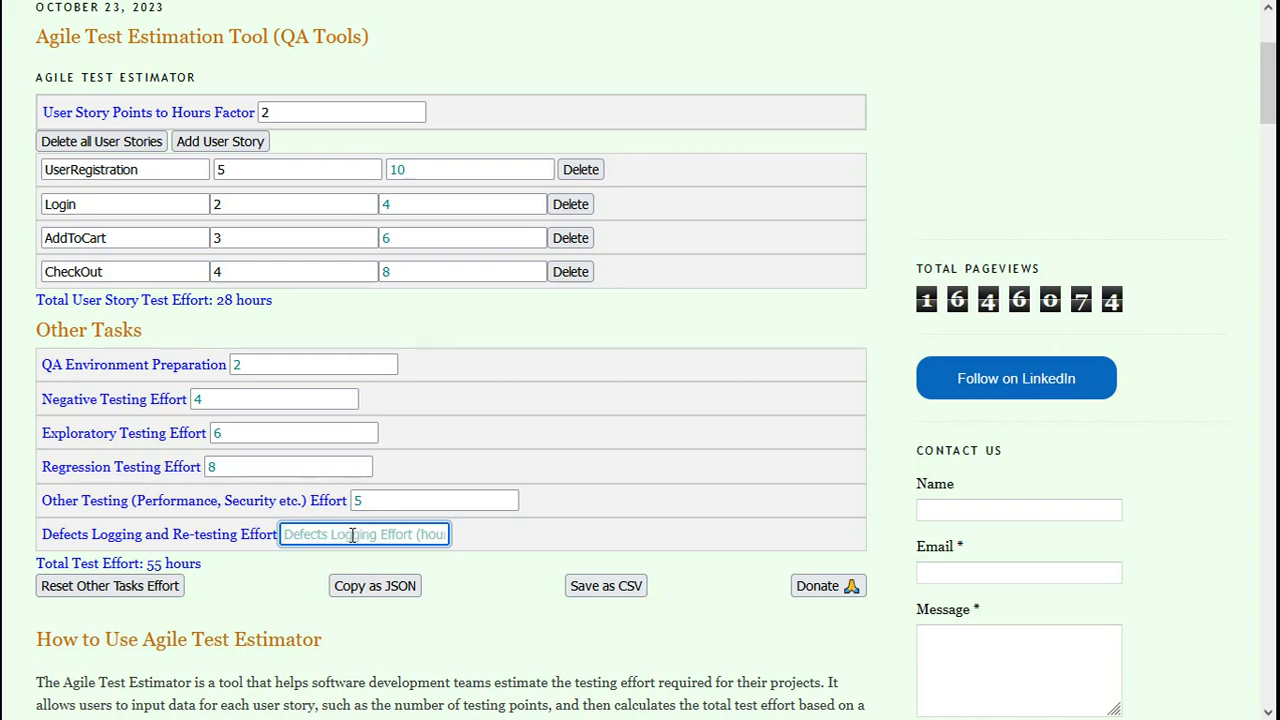
text(4)
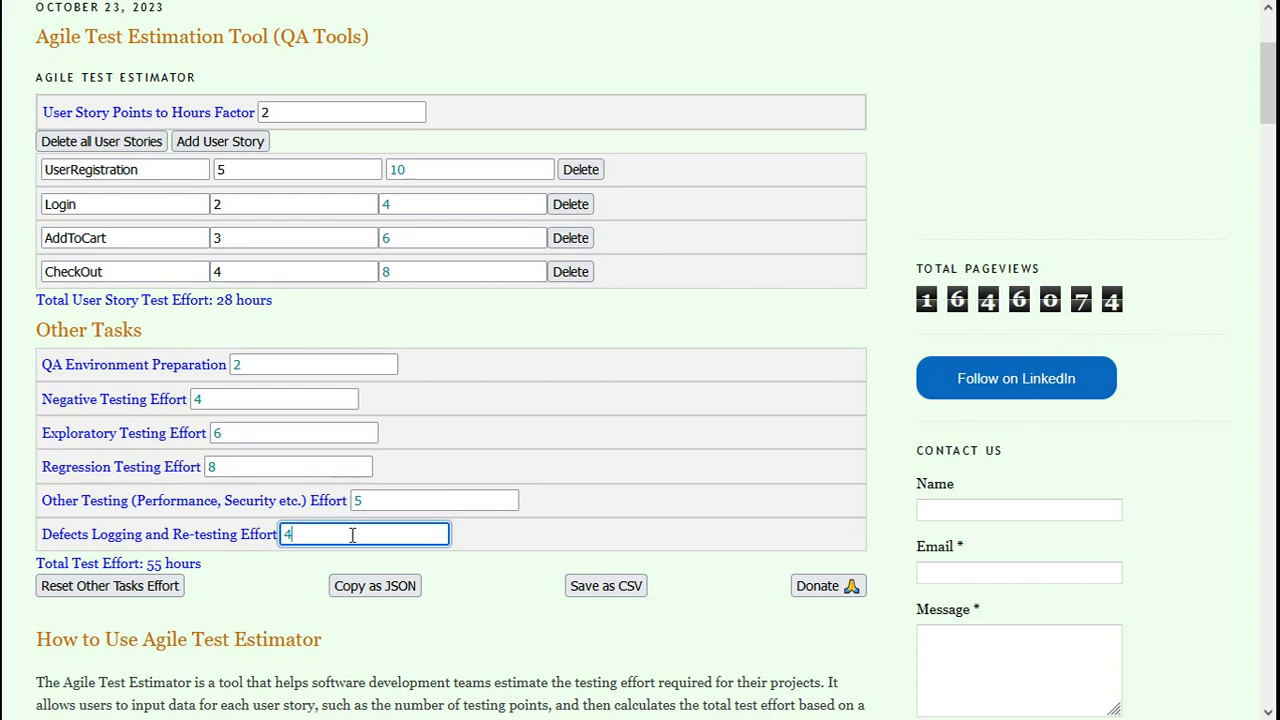
click(287, 566)
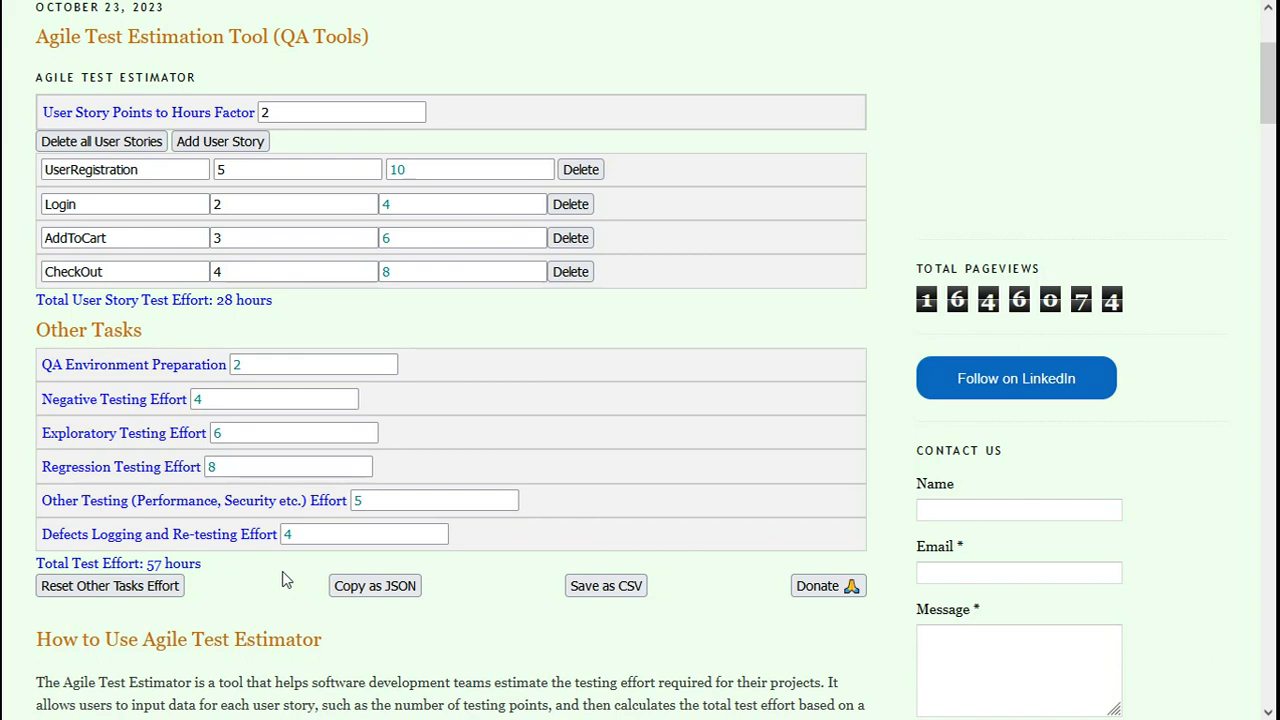
Step: Copy the test estimate as JSON, review the copied data through to its end and dismiss the message
click(367, 588)
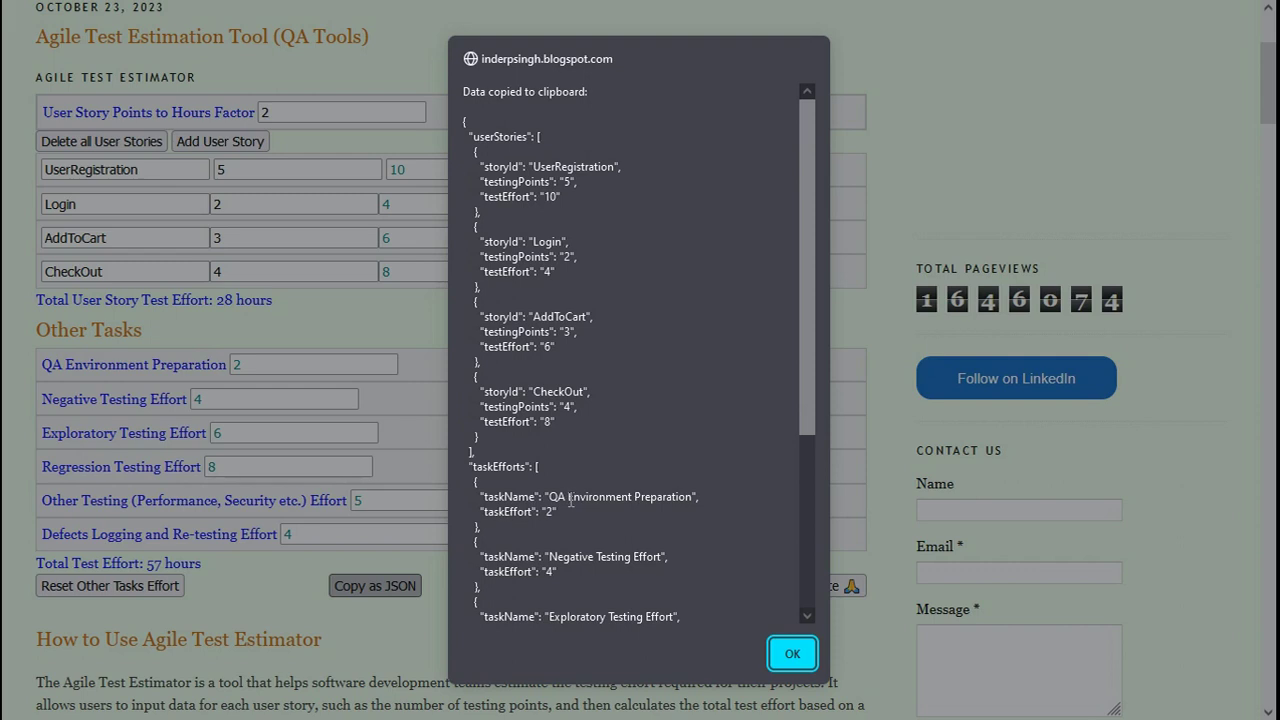
click(806, 615)
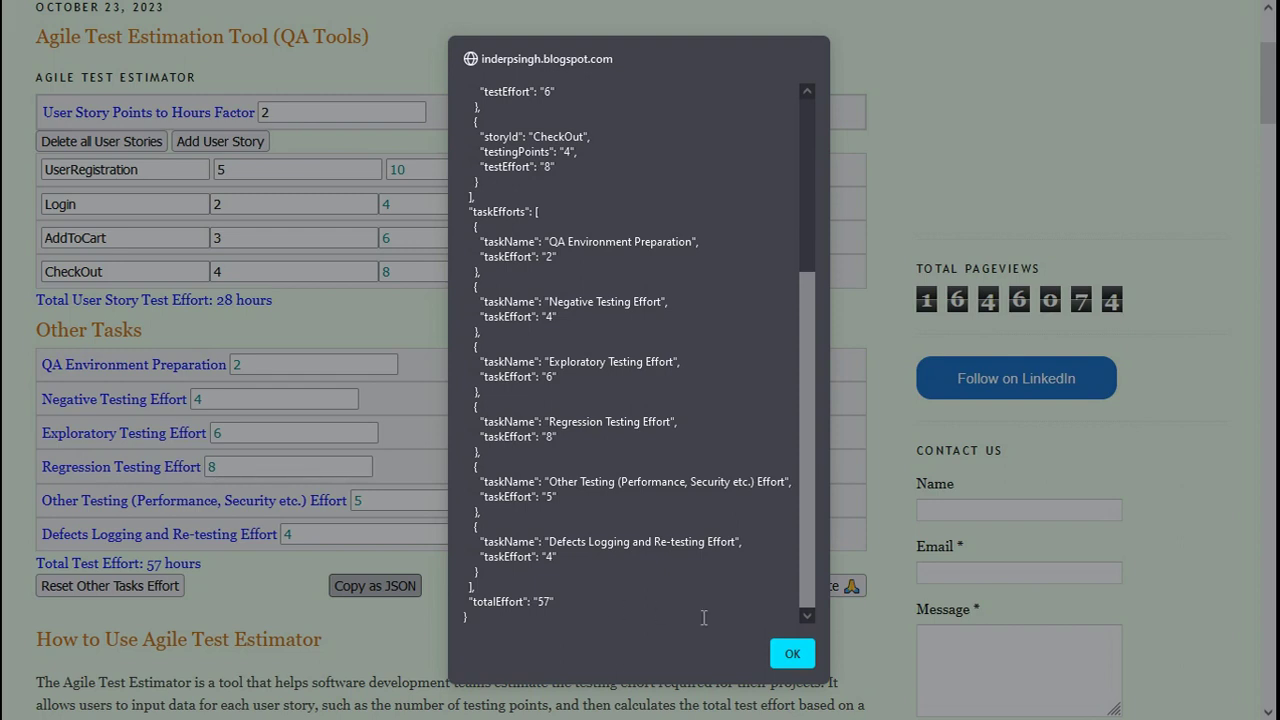
click(786, 654)
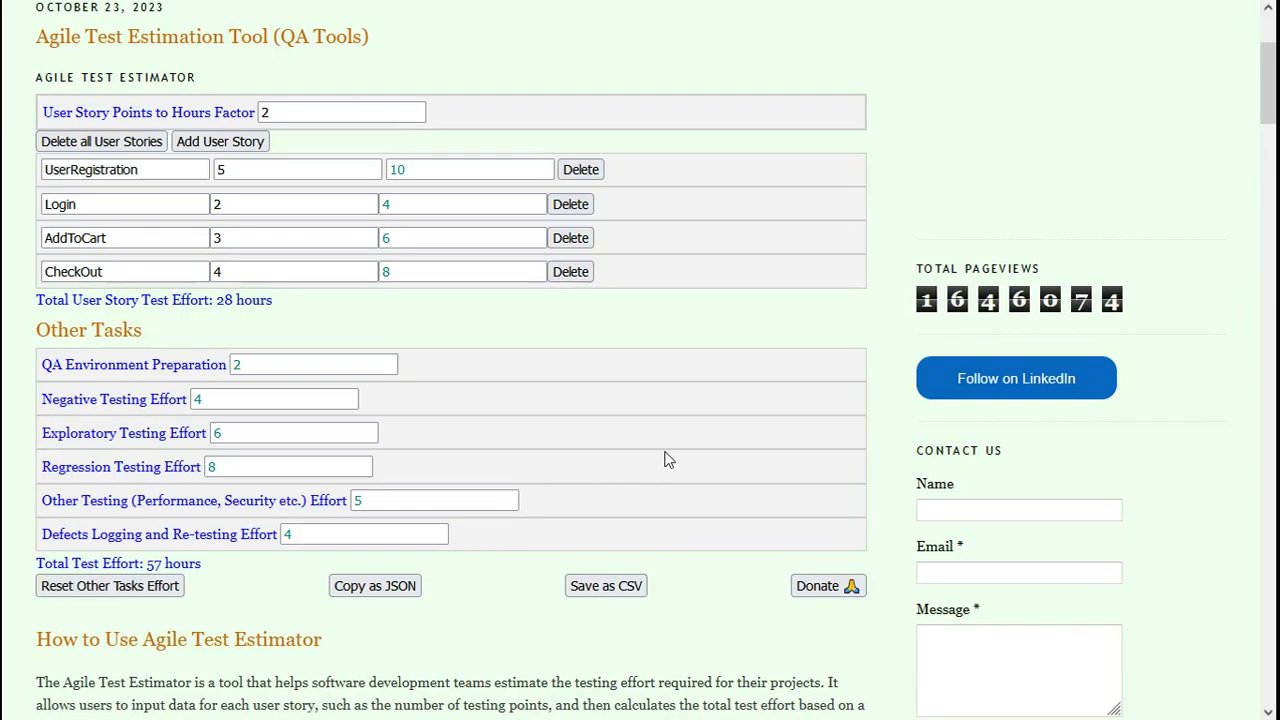
Step: Save the test estimate as CSV, accepting the data preview, and go to the How to Use Agile Test Estimator instructions
click(624, 596)
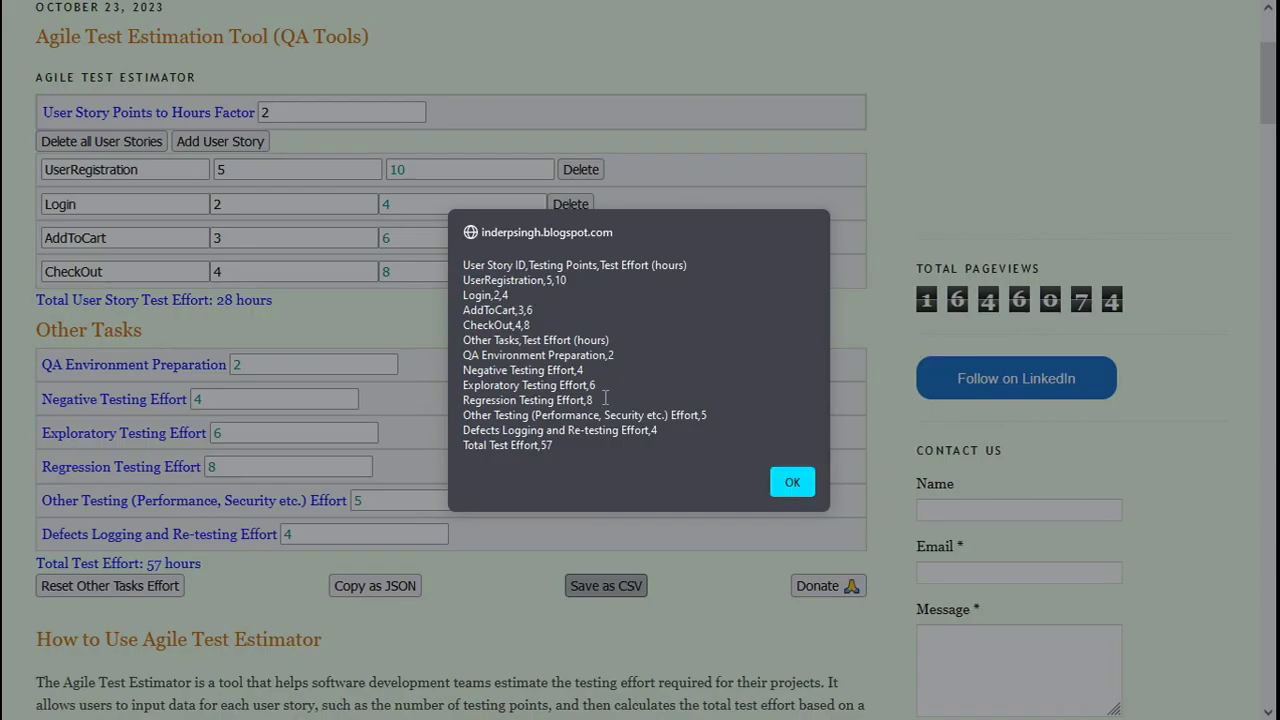
click(790, 484)
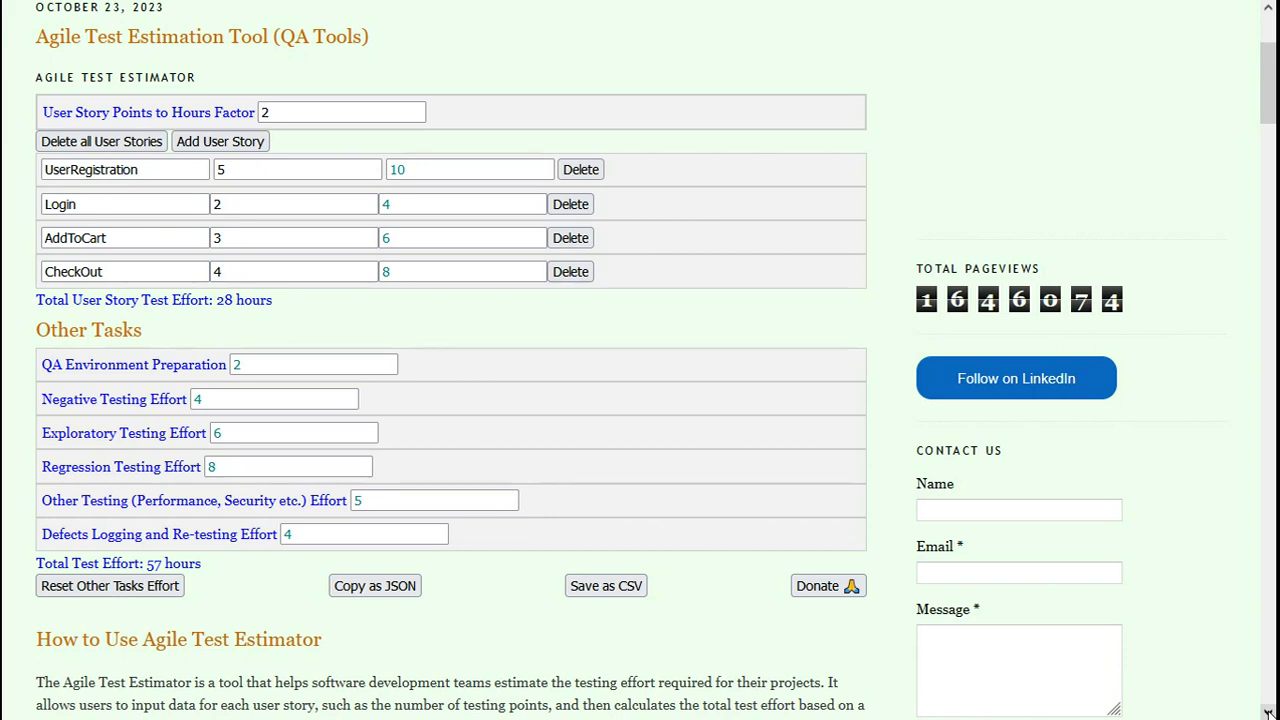
scroll(706, 615, down, 4)
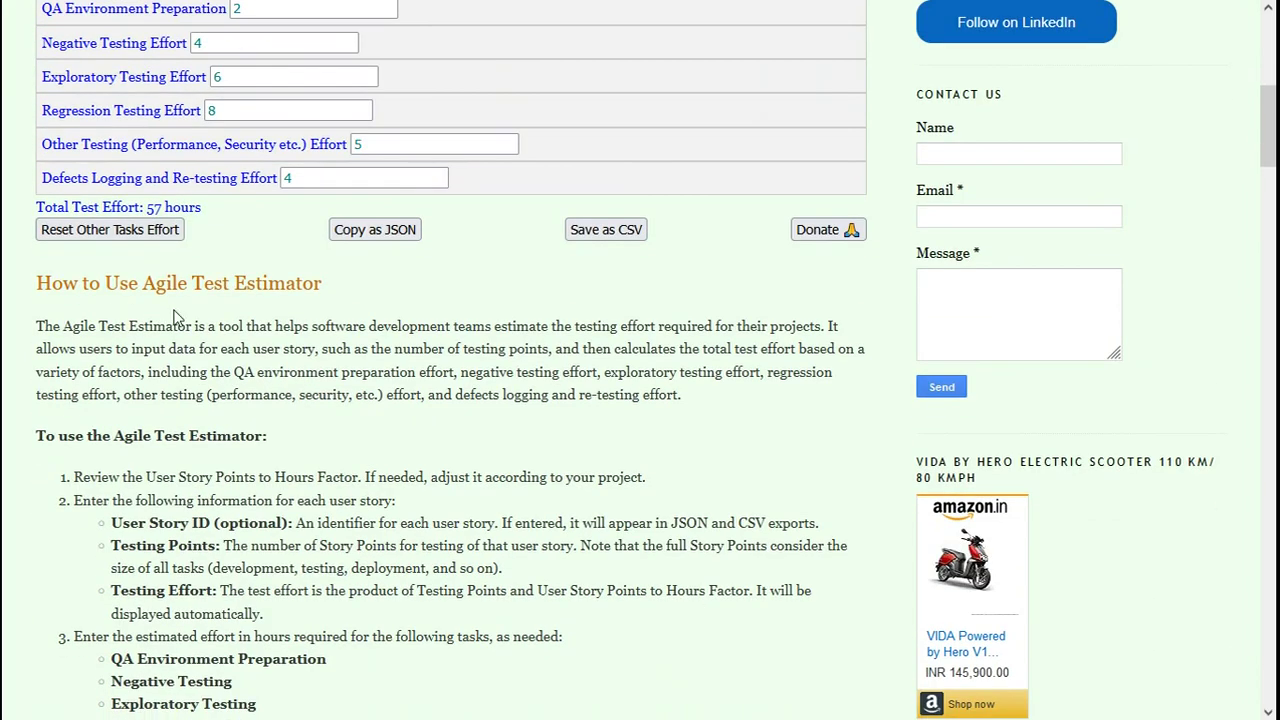